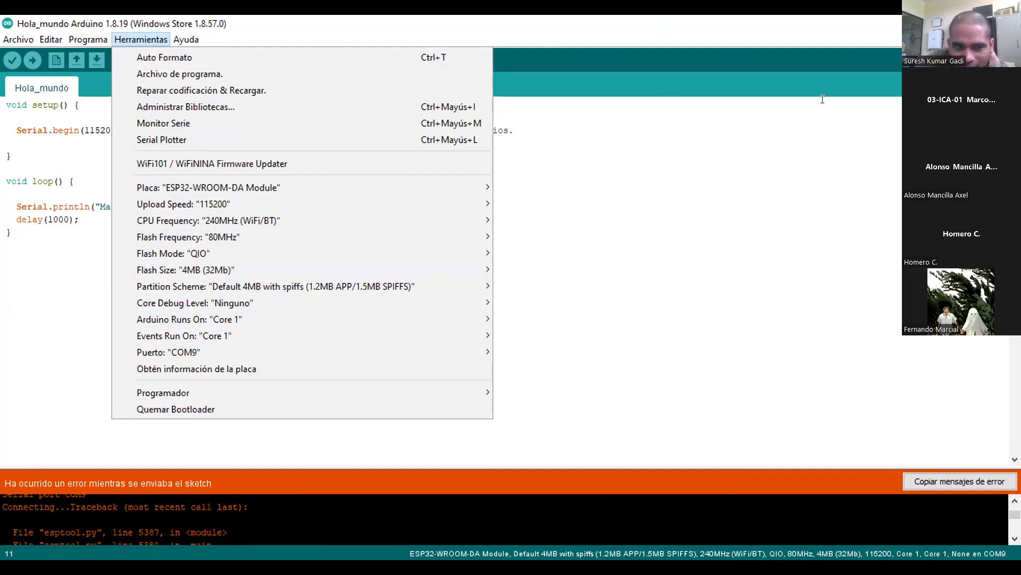
Examine the list of serial ports available for the ESP32 board, leaving the selected port as it is.
mouse_move(461, 350)
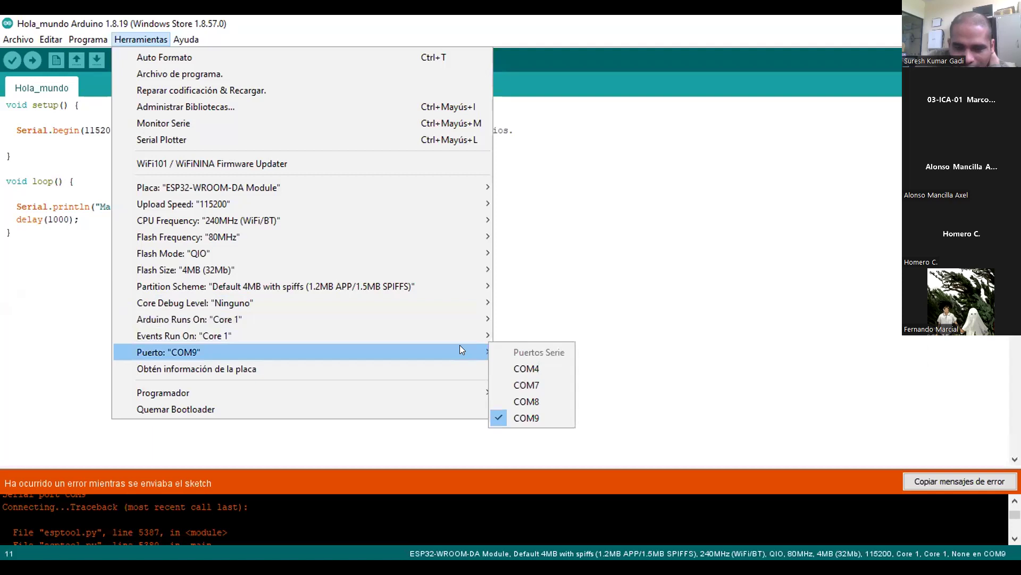
left_click(575, 319)
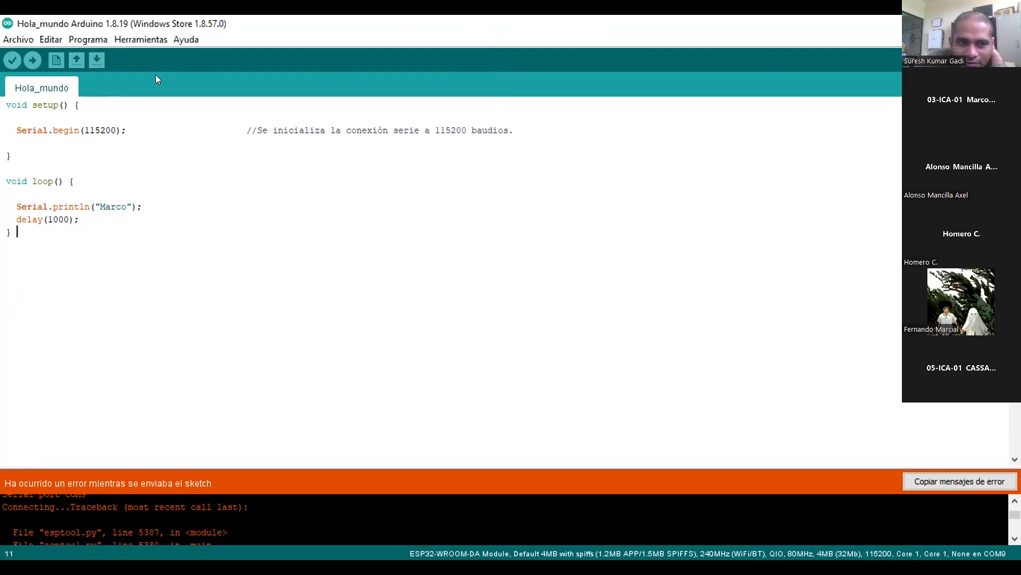
left_click(134, 38)
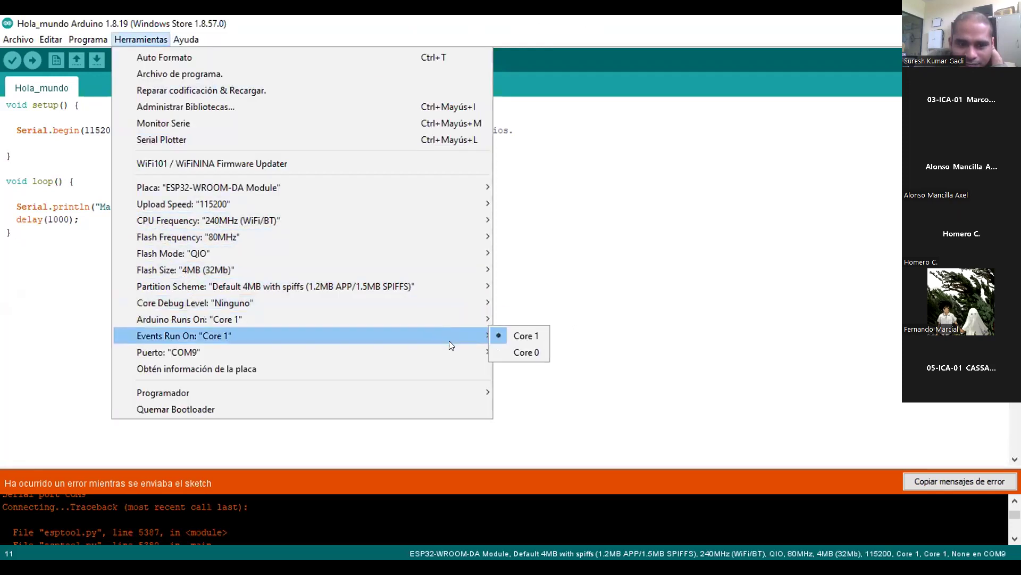
mouse_move(449, 342)
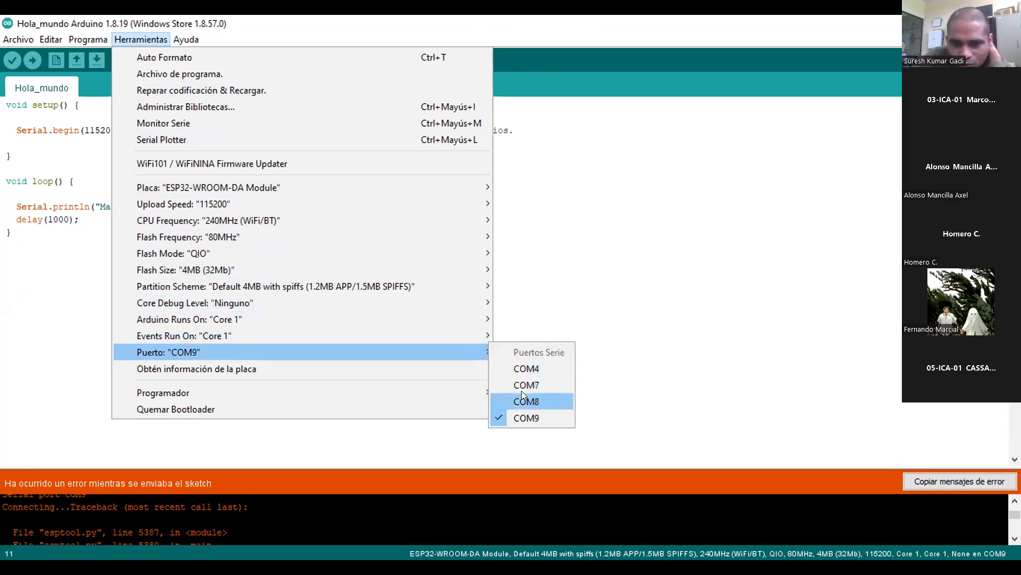
left_click(659, 345)
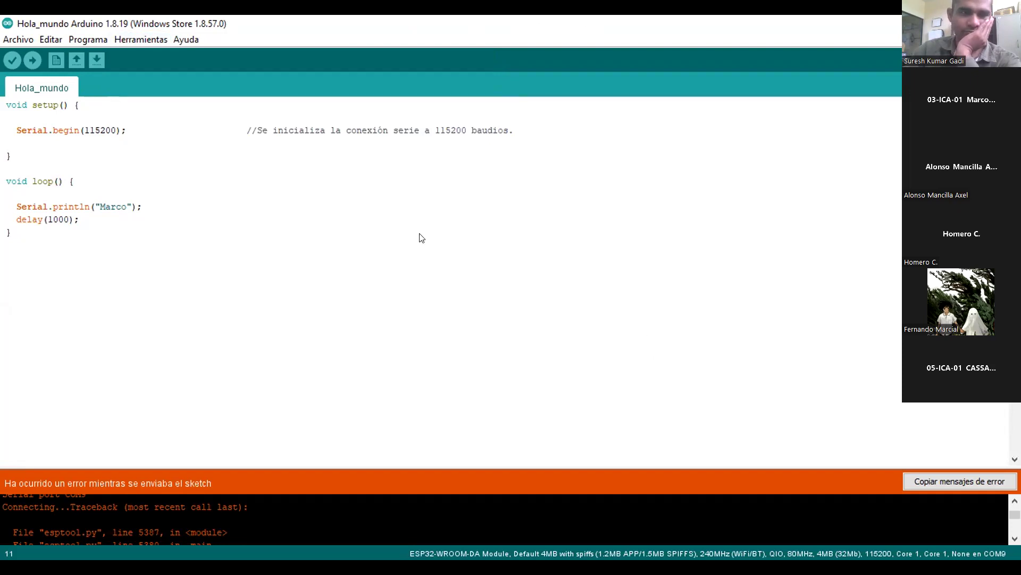
left_click(150, 40)
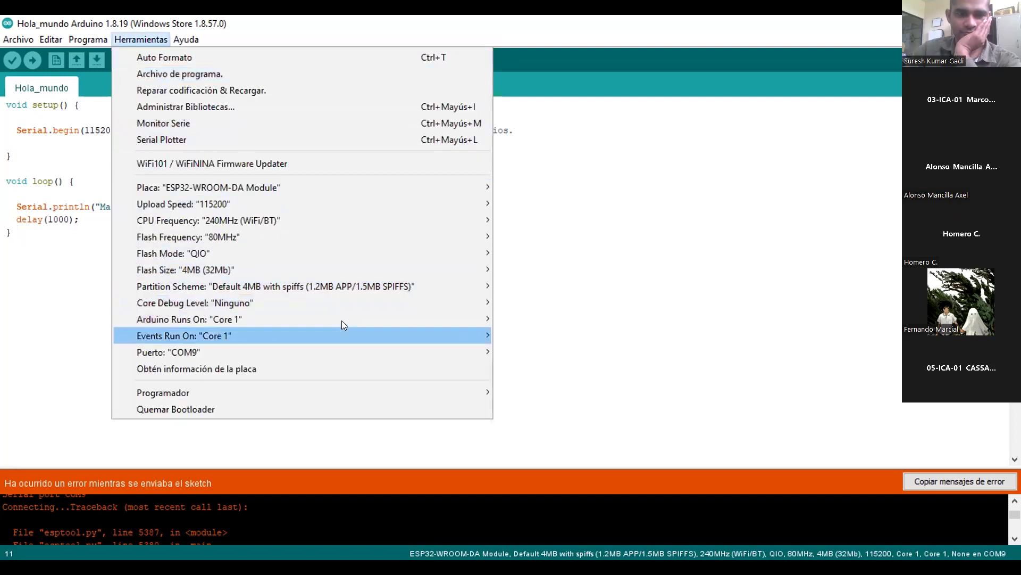
mouse_move(373, 335)
mouse_move(387, 357)
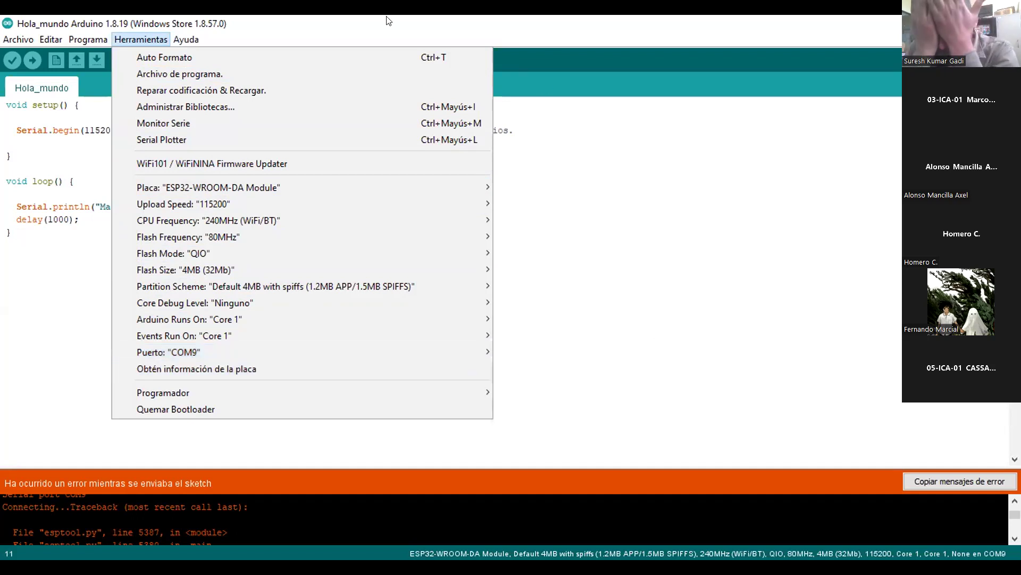
left_click(363, 24)
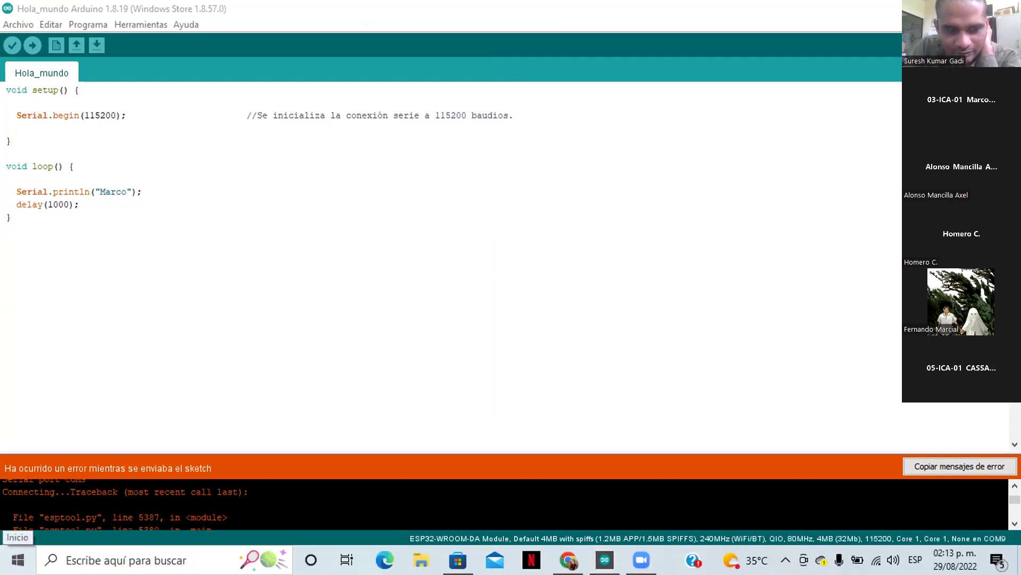
key("super")
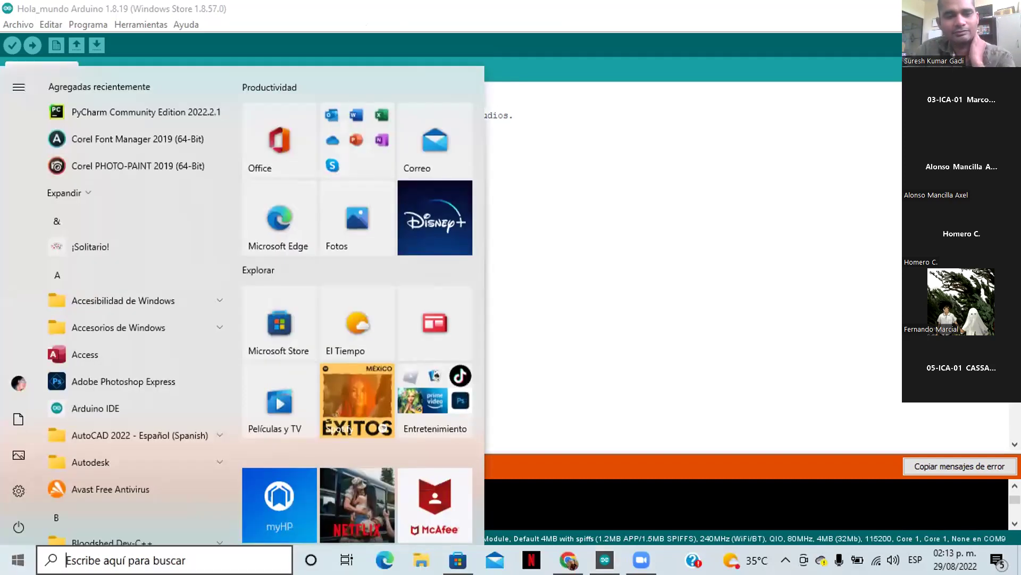
key("Escape")
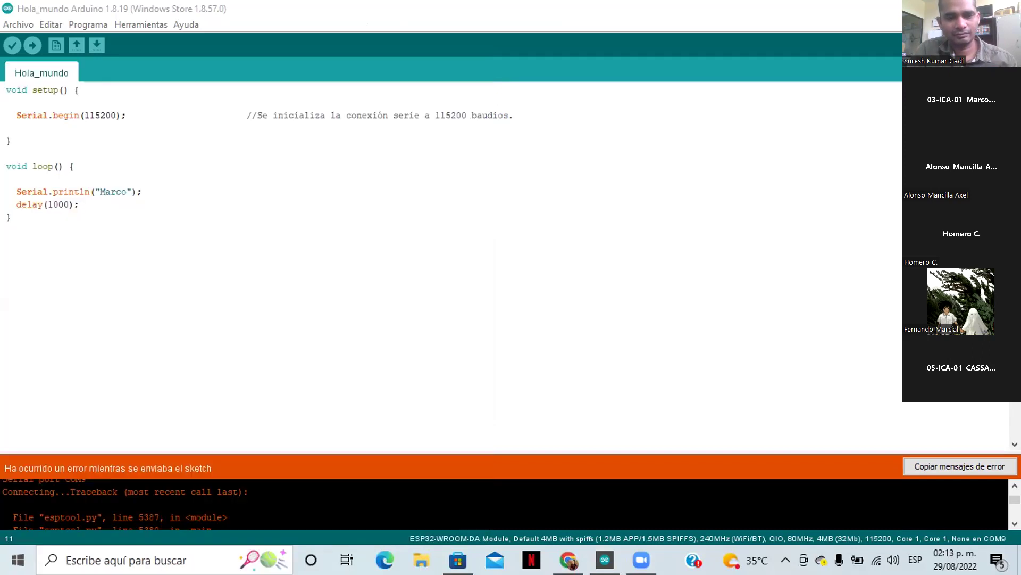
key("super")
key("super")
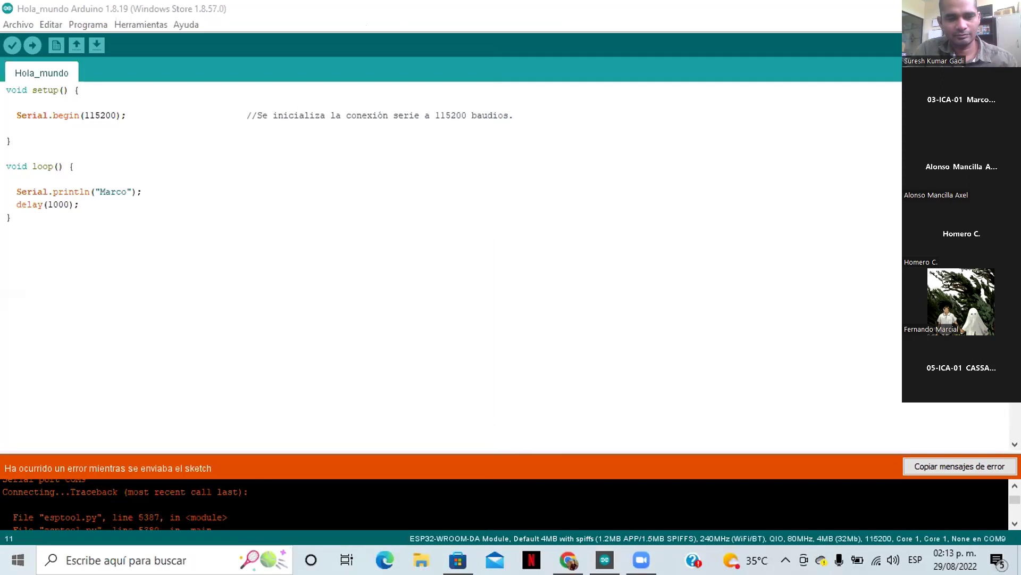
key("super")
type("de")
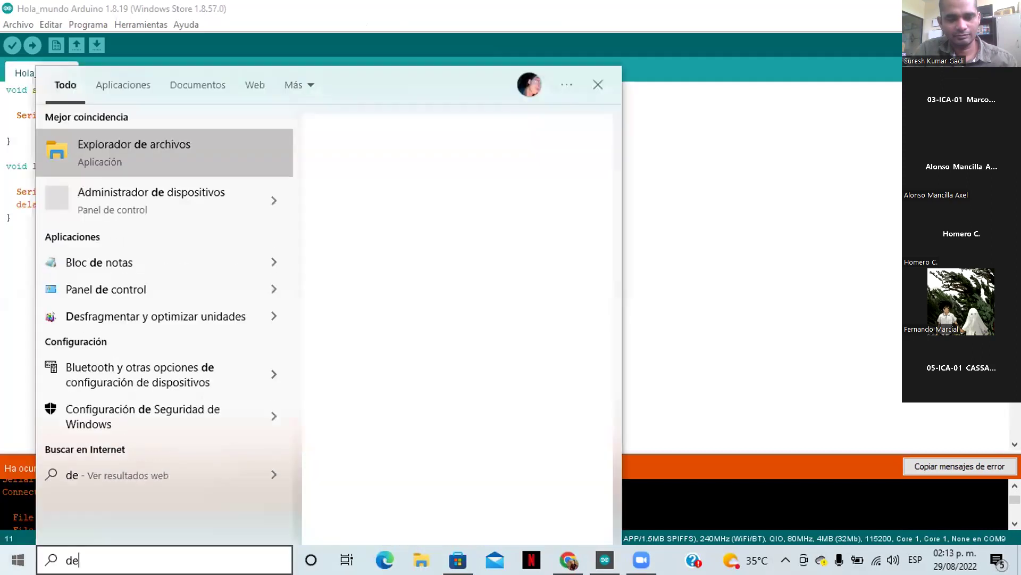
key("Escape")
key("super")
type("dev")
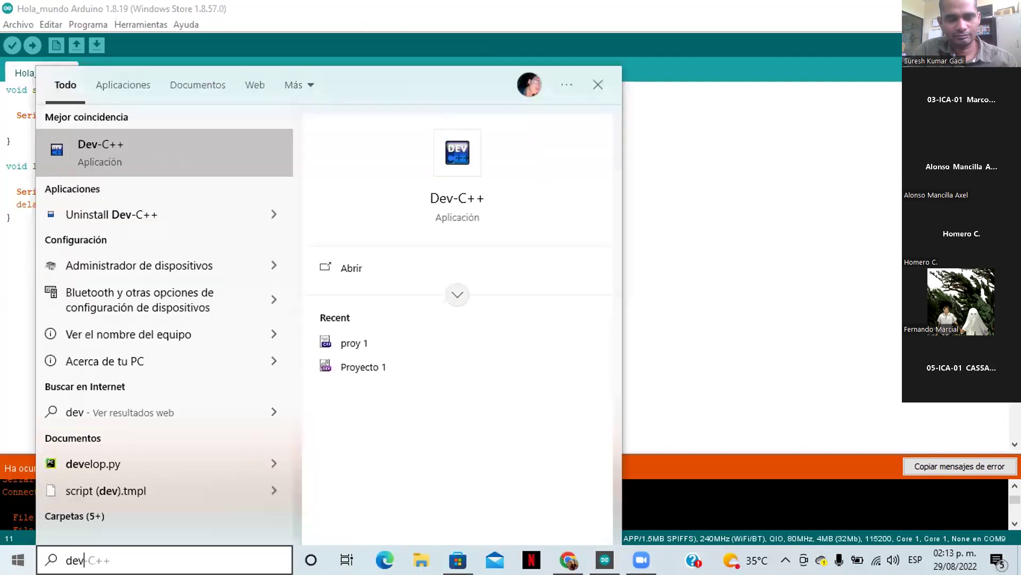
key("Return")
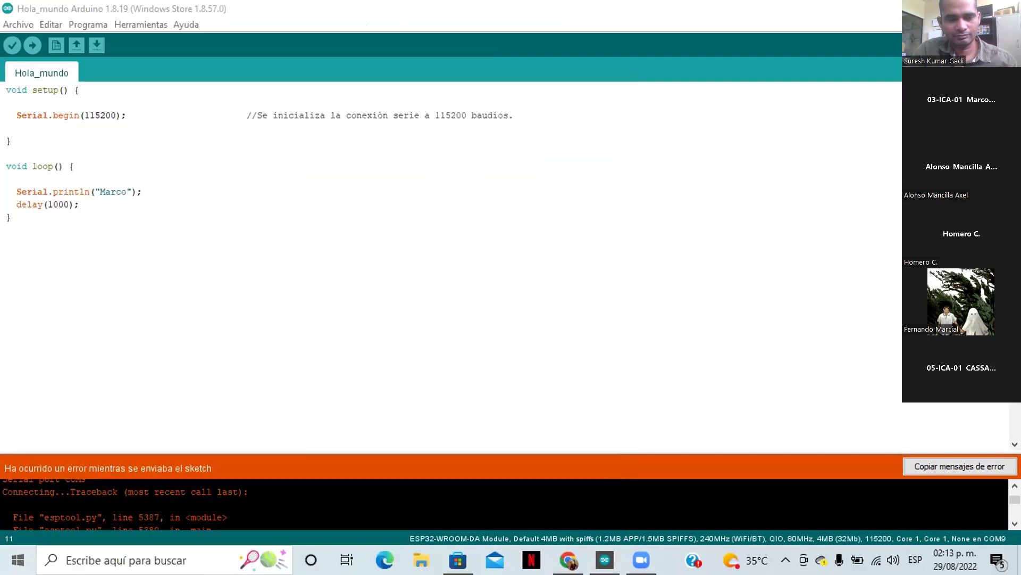
key("super")
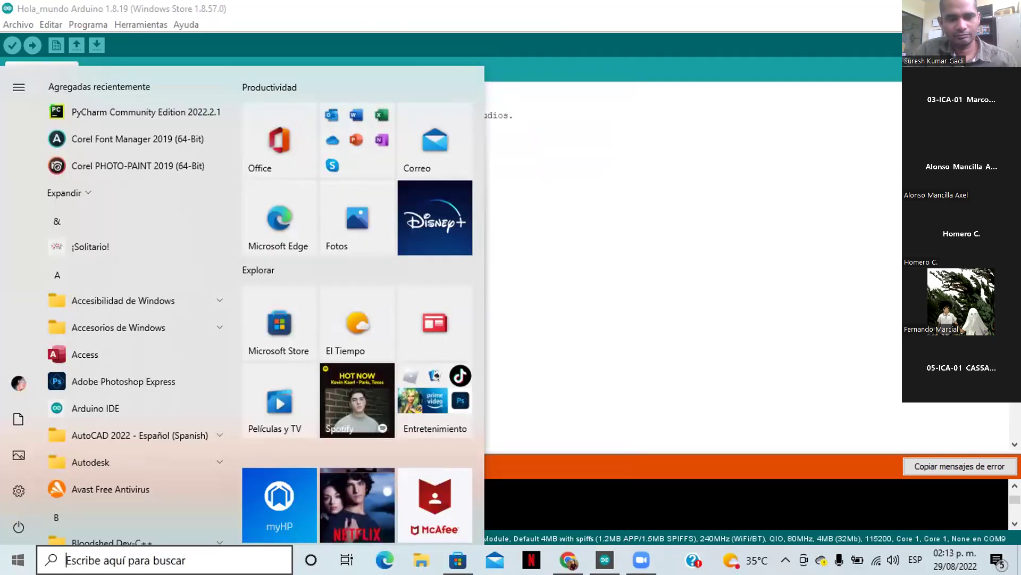
key("Escape")
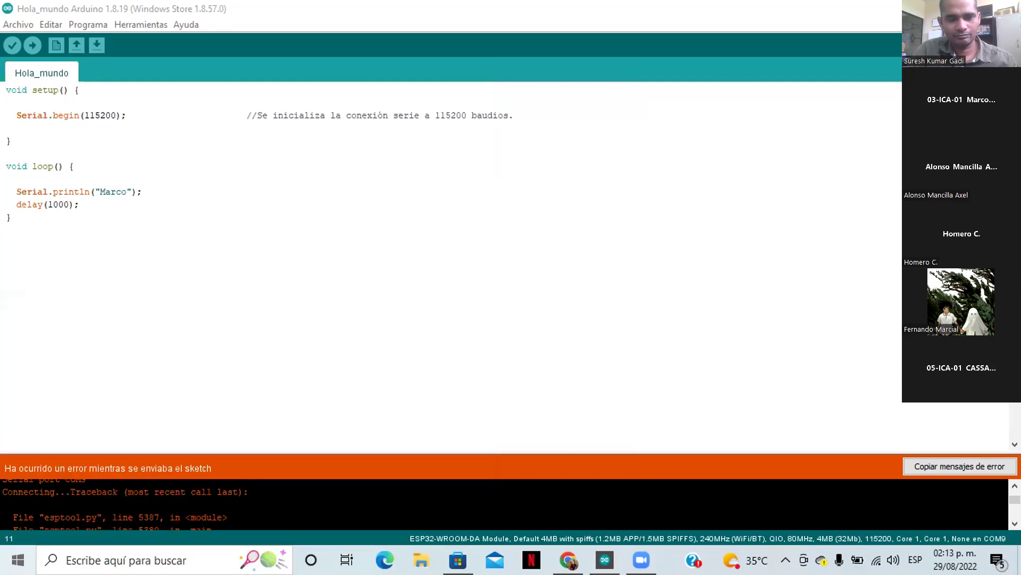
Search Windows for "devi" and open the Device Manager (Administrador de dispositivos).
key("super")
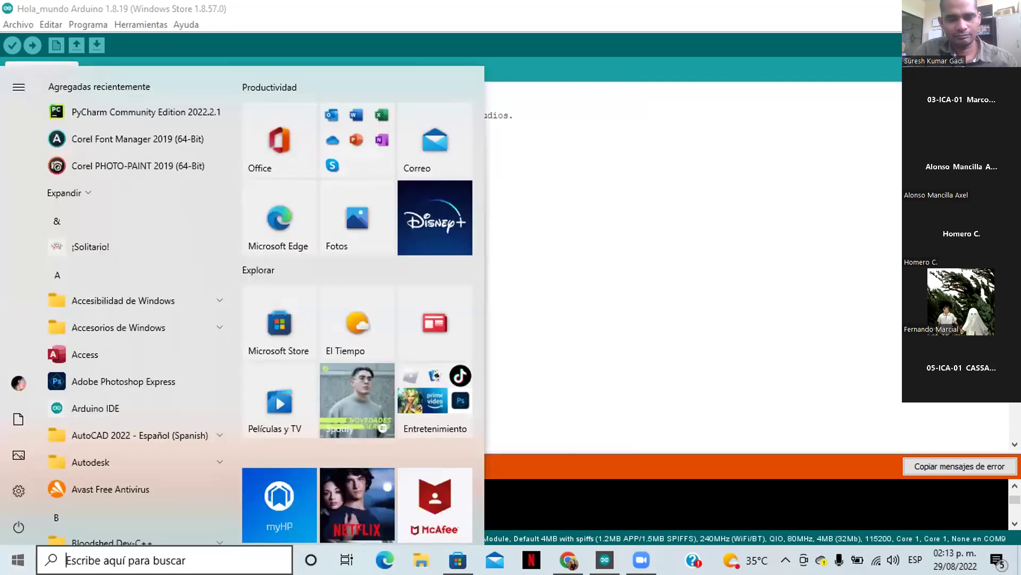
type("d")
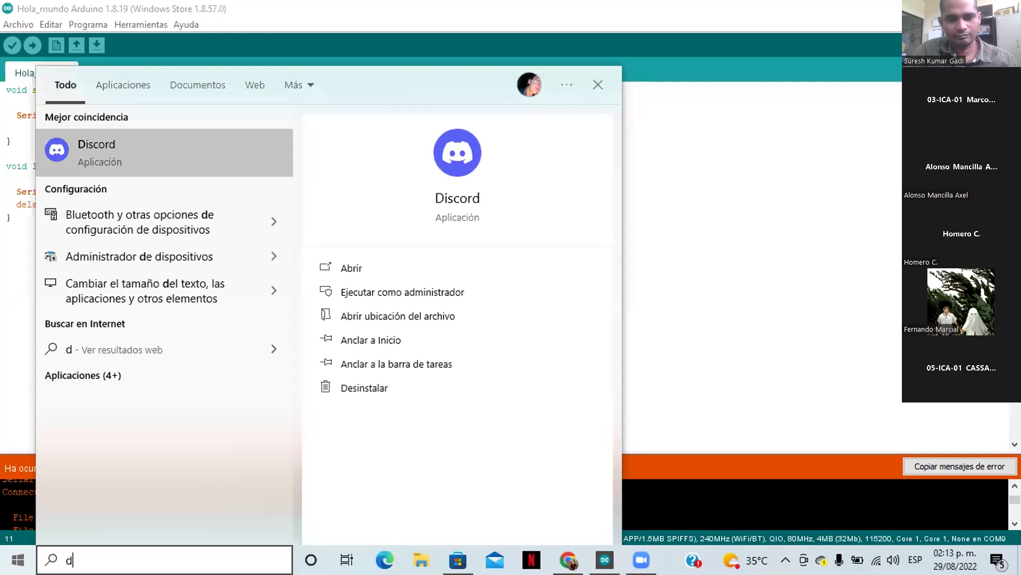
type("ev")
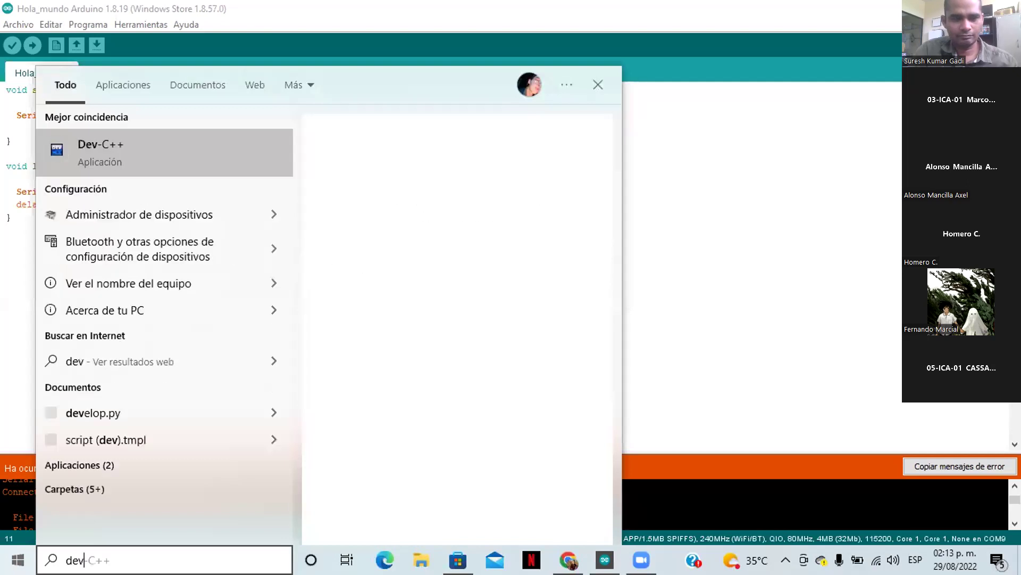
type("i")
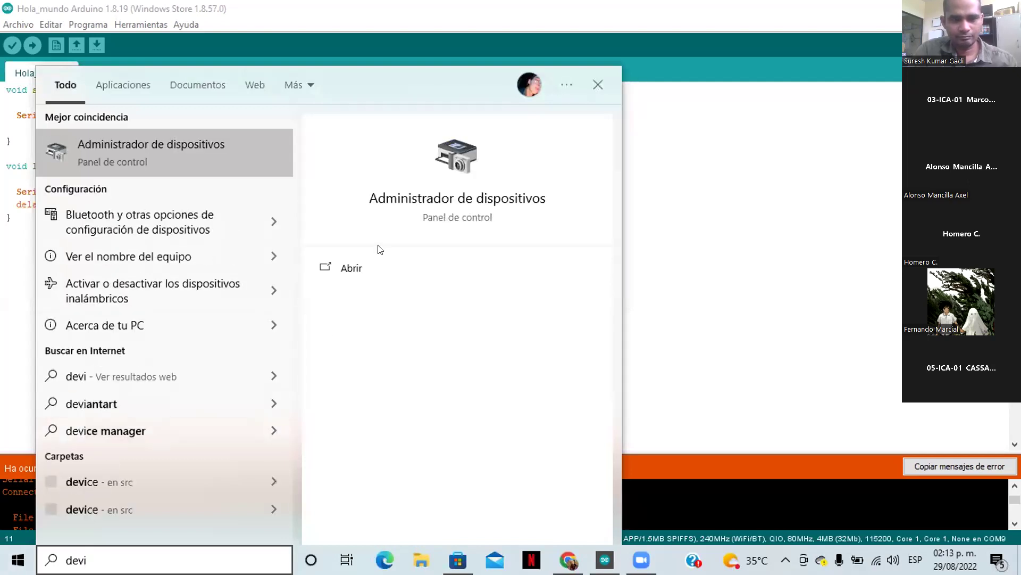
left_click(364, 267)
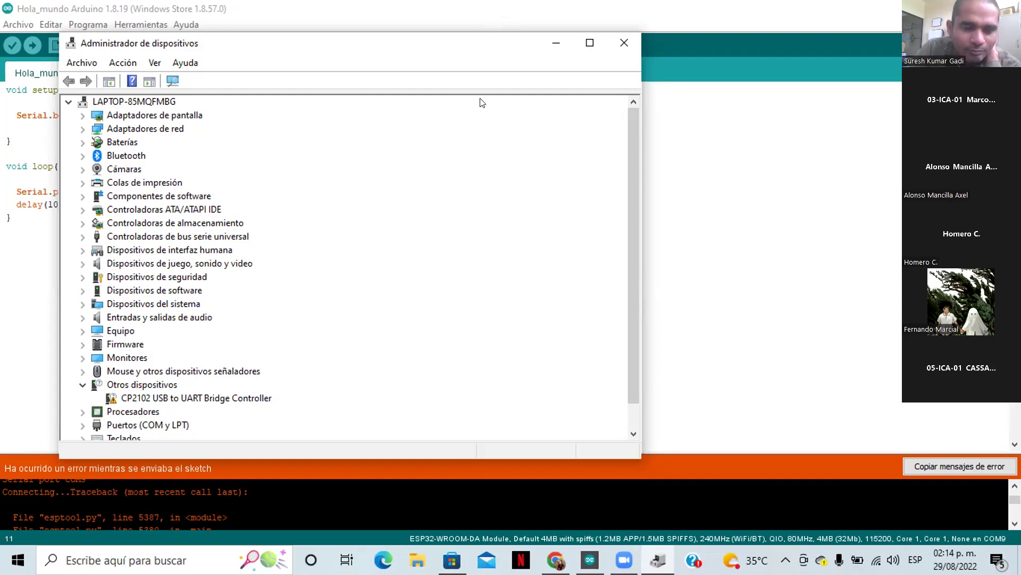
Switch to Chrome and open a new tab with an empty address bar.
left_click(698, 198)
key("alt+Tab")
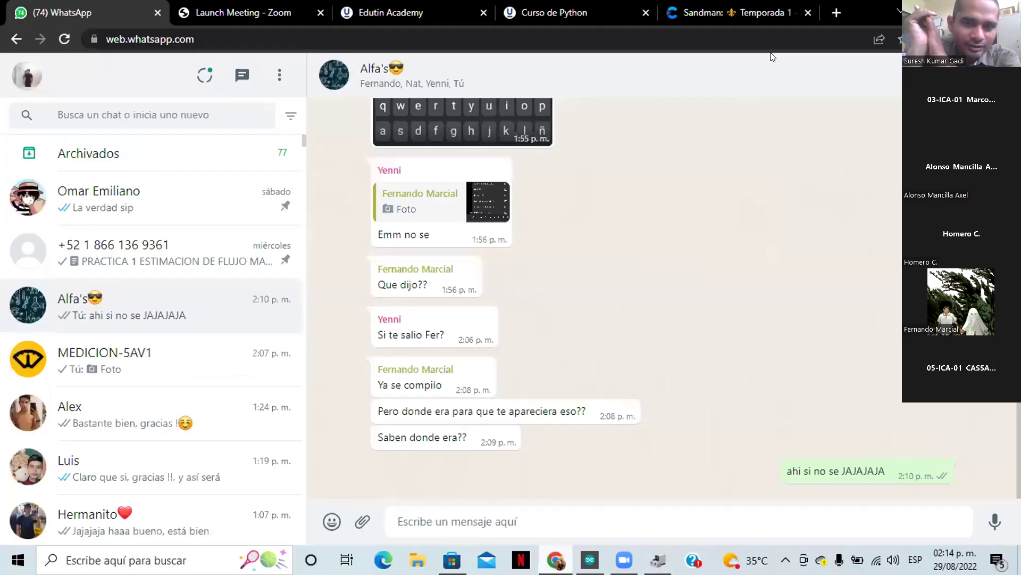
key("ctrl+t")
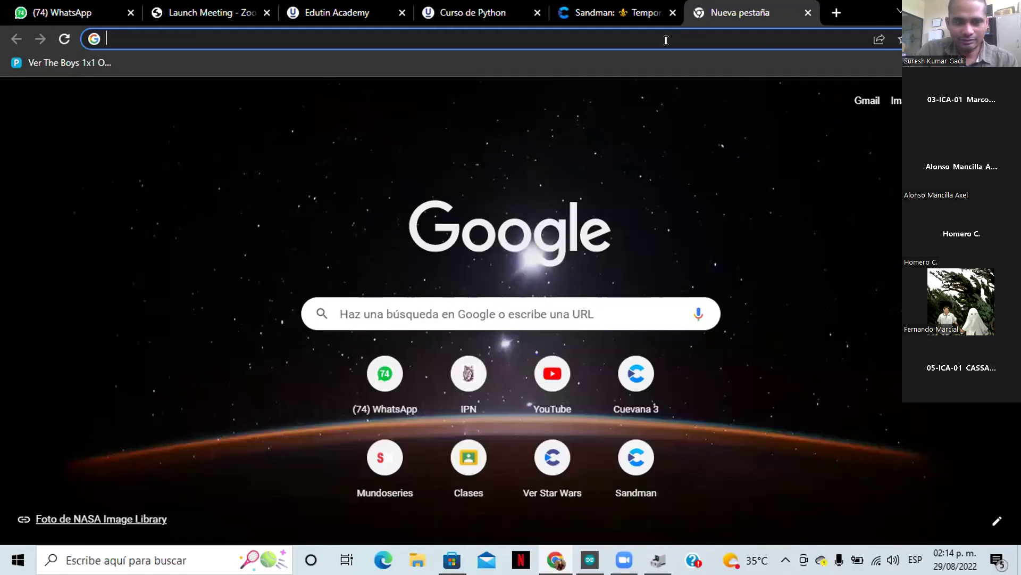
type("sp")
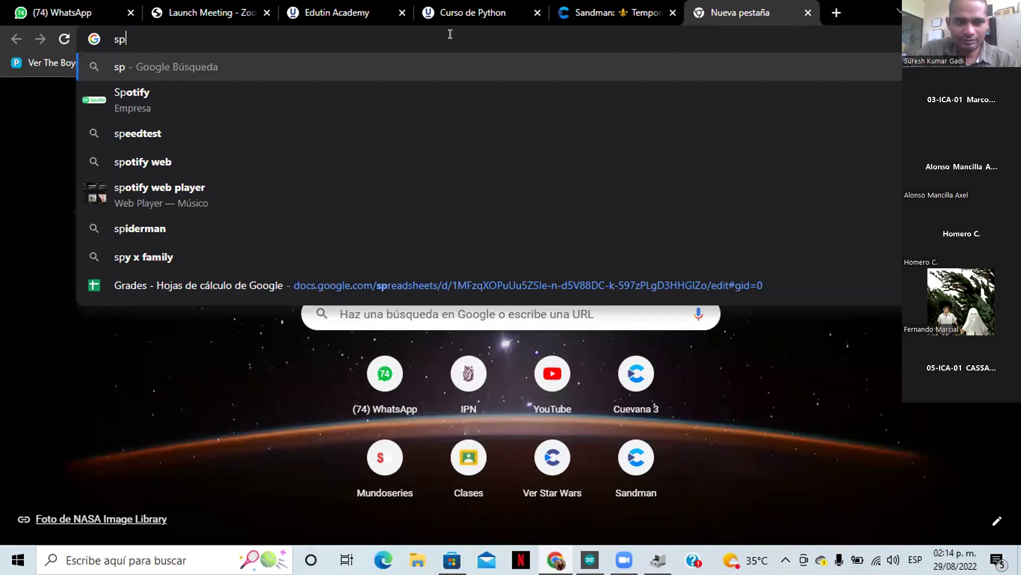
key("BackSpace")
key("BackSpace")
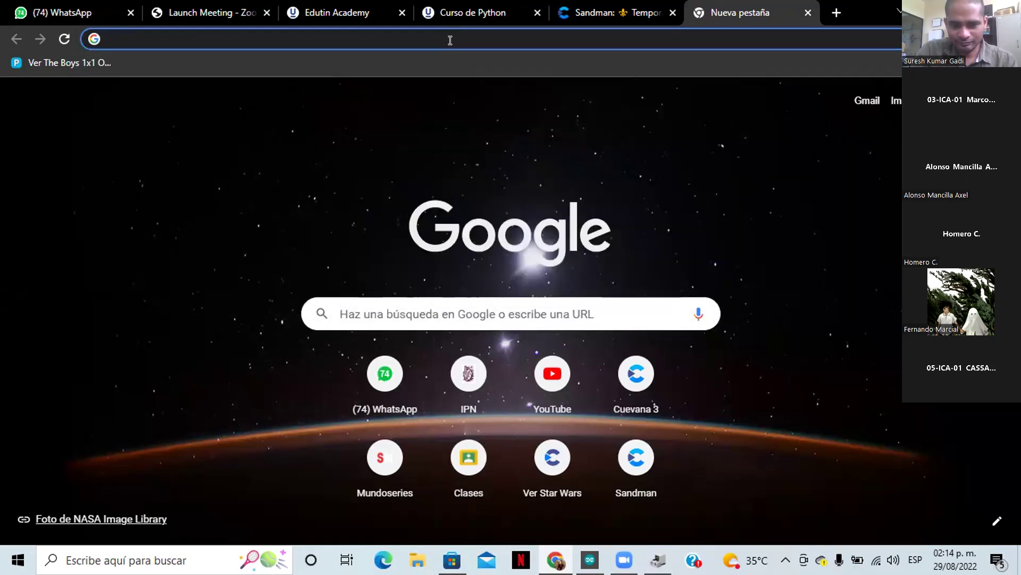
Read the USB to UART bridge's model number in Device Manager and enter cp2102 as Chrome's search text.
type("cp")
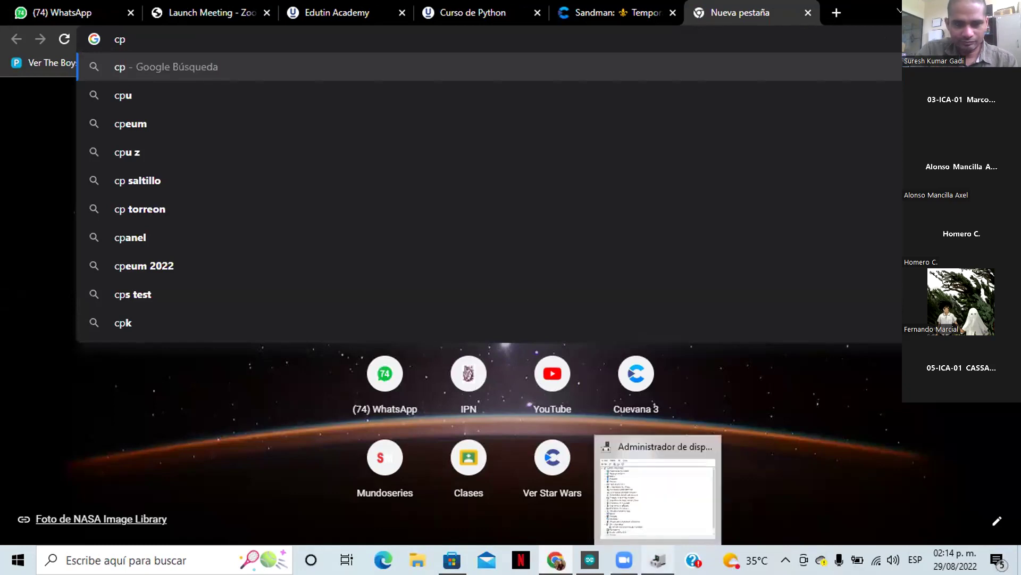
left_click(659, 559)
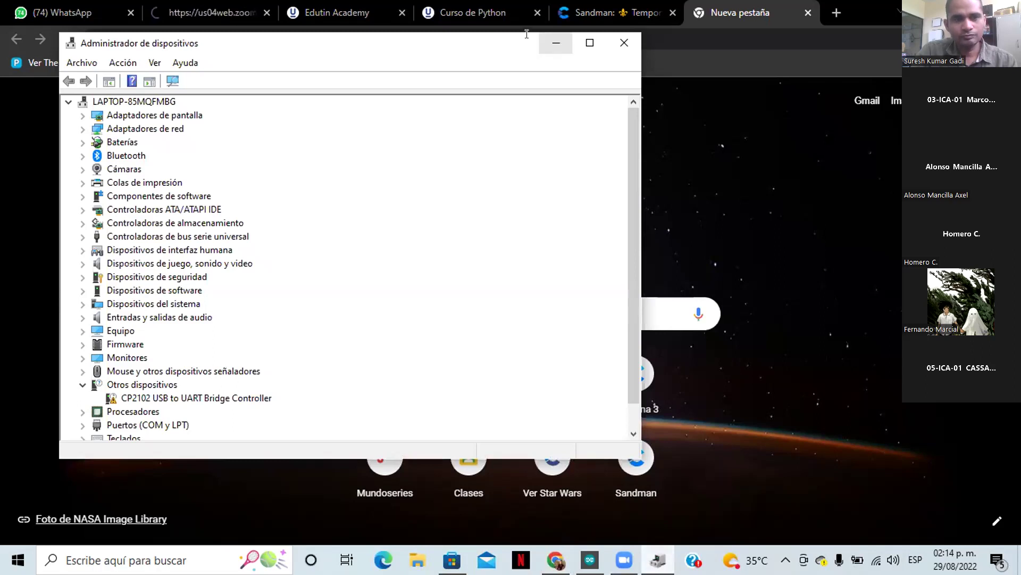
left_click(556, 42)
type("cp2")
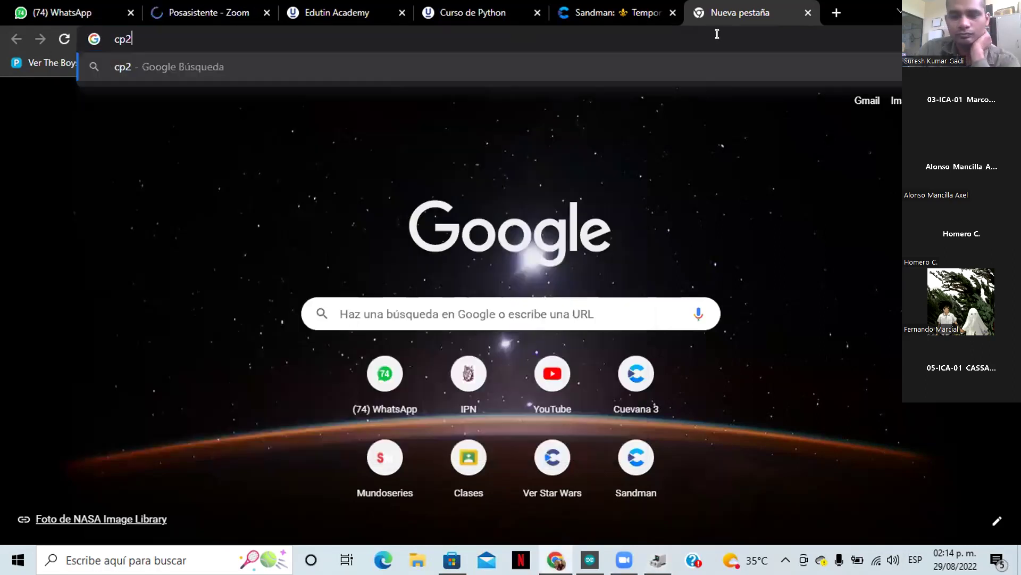
type("1022102")
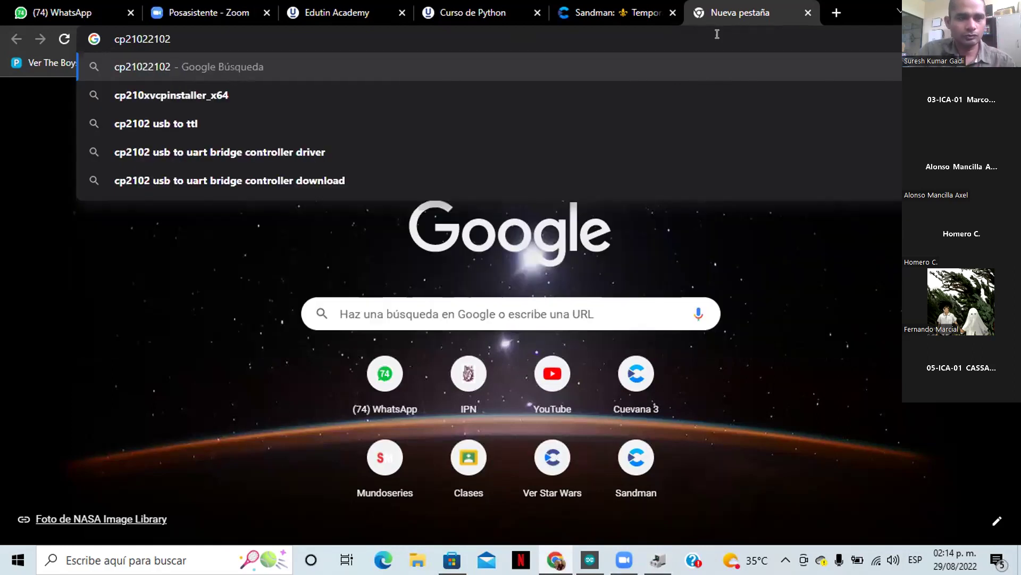
key("BackSpace")
key("BackSpace")
key("BackSpace")
key("BackSpace")
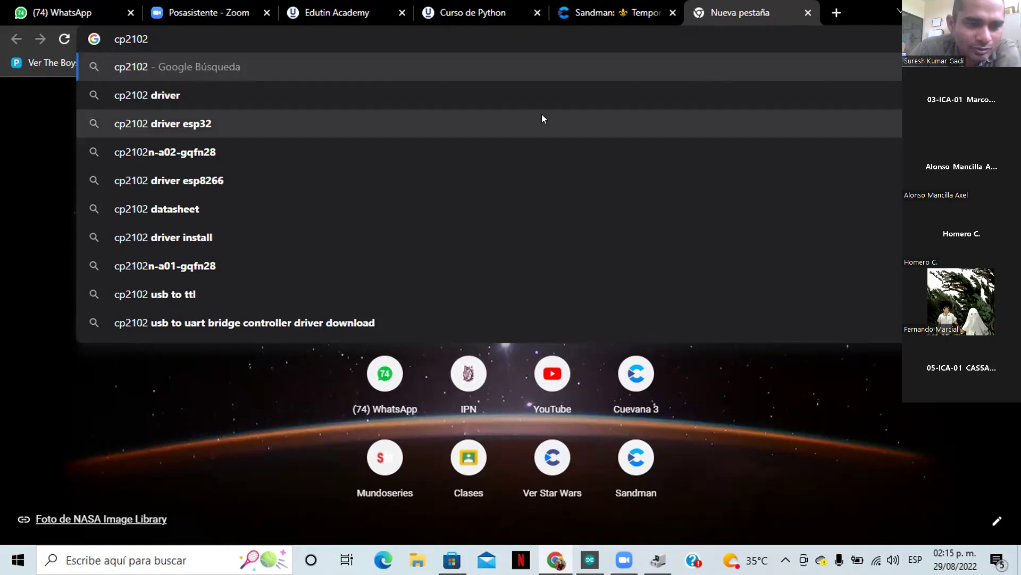
key("BackSpace")
key("BackSpace")
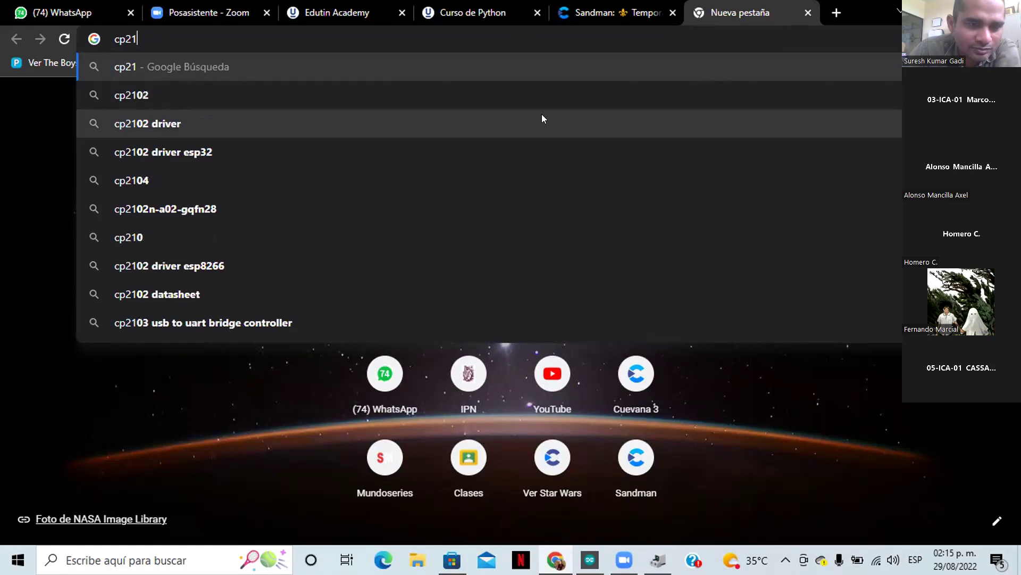
key("BackSpace")
type("012")
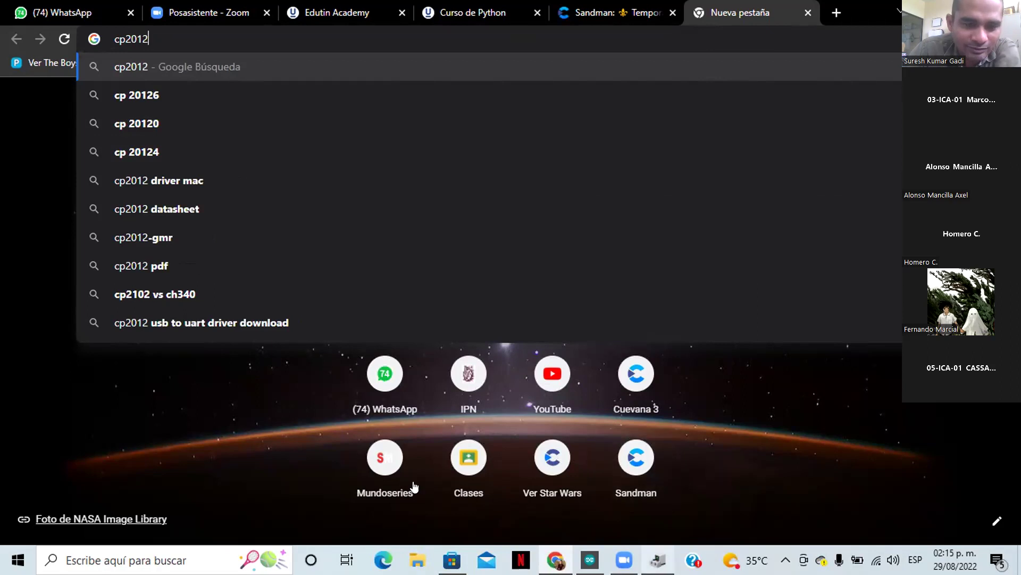
Recheck the bridge controller's model number in Device Manager and correct the search text in Chrome to cp2102.
key("alt+Tab")
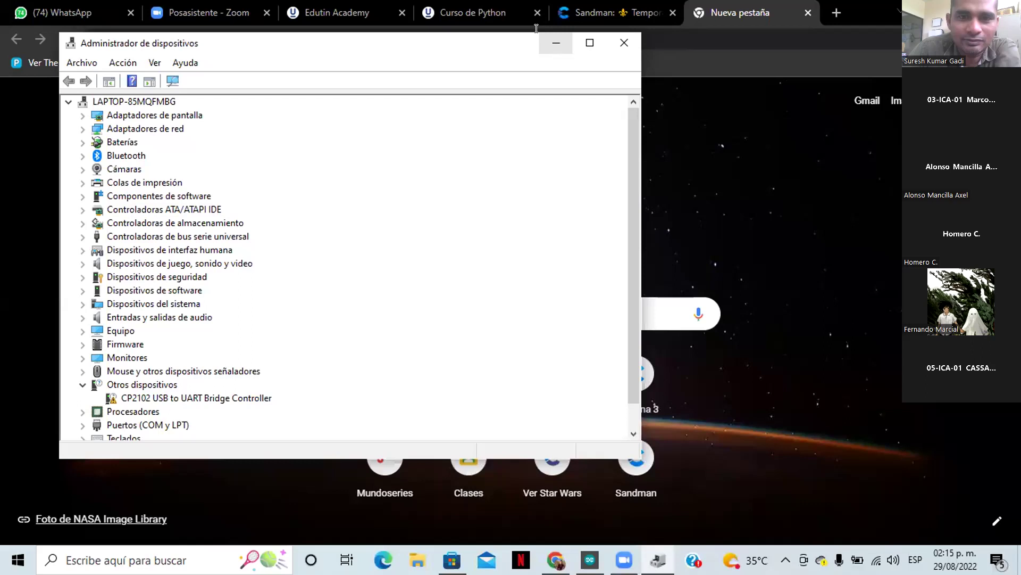
left_click(556, 42)
key("BackSpace")
key("BackSpace")
key("BackSpace")
type("10")
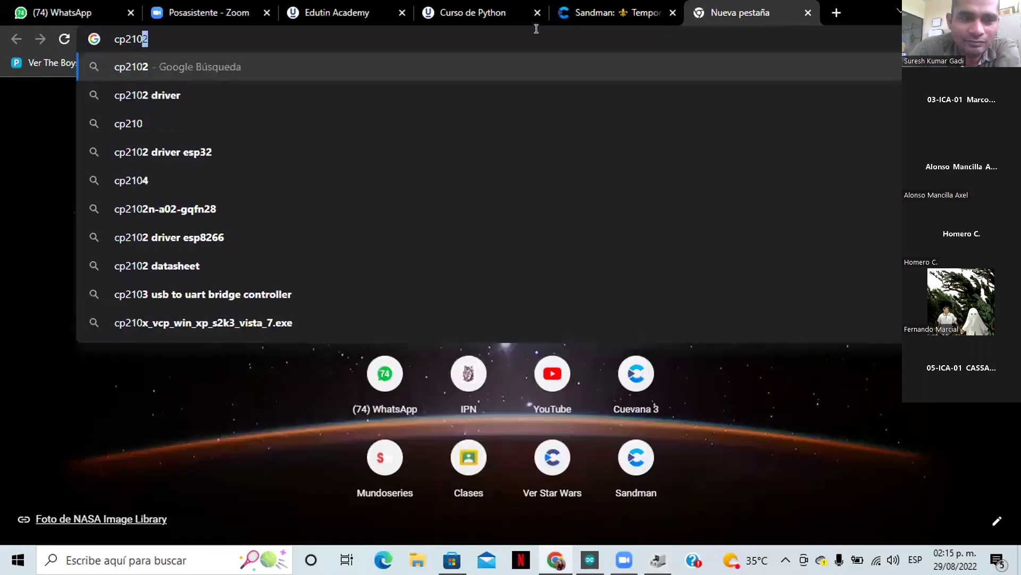
type("2")
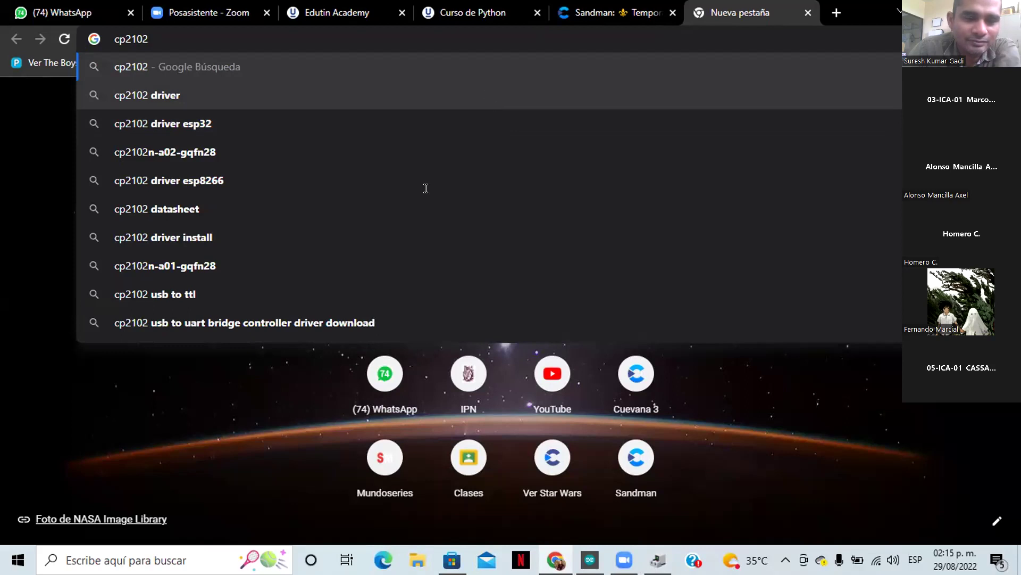
Search Google for cp2102 driver and open the Silicon Labs CP210x USB to UART Bridge VCP Drivers page.
key("Down")
key("Return")
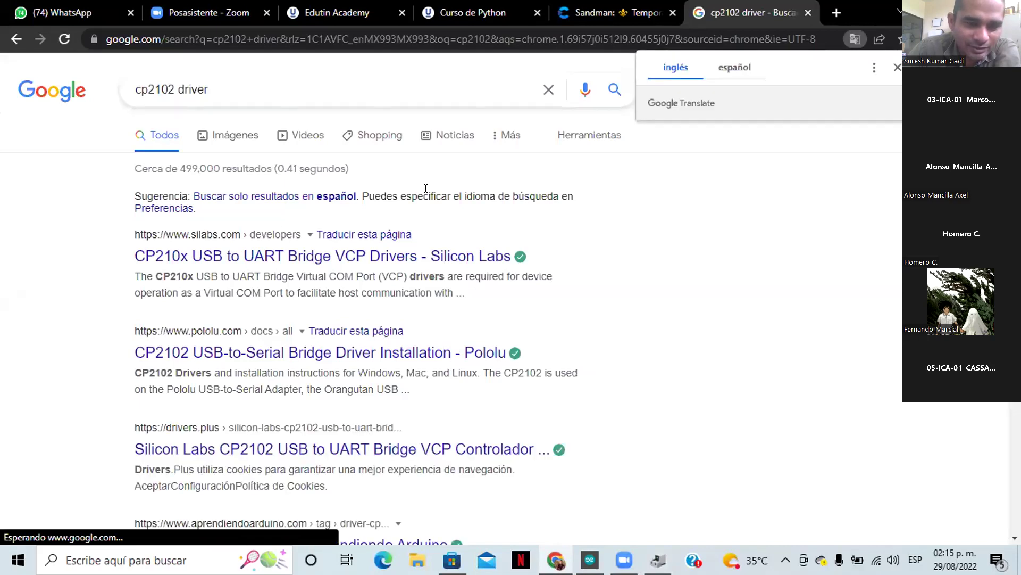
left_click(447, 256)
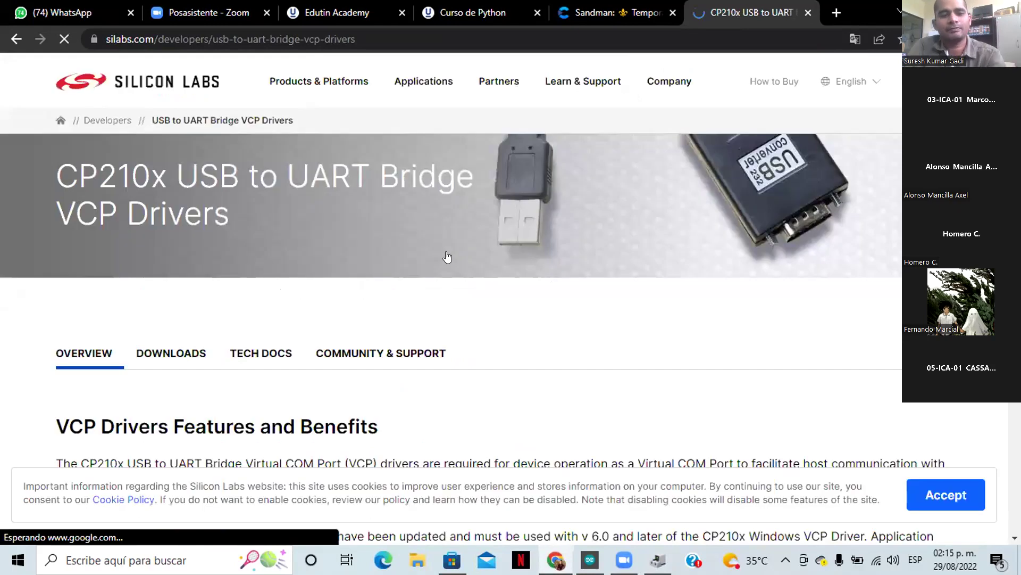
Show the page's driver downloads and download the CP210x Universal Windows Driver.
scroll(446, 251, "down", 3)
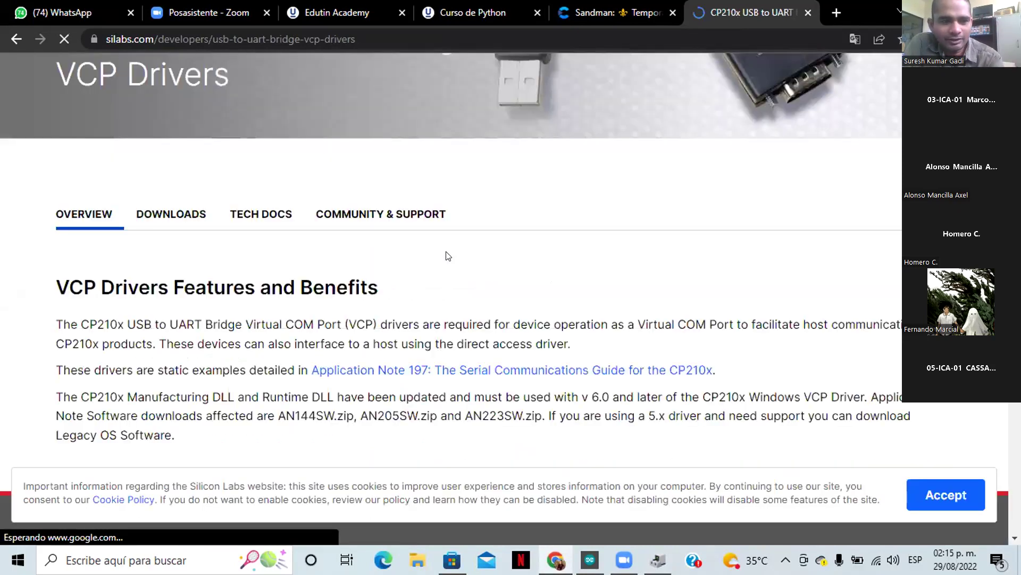
scroll(445, 257, "down", 3)
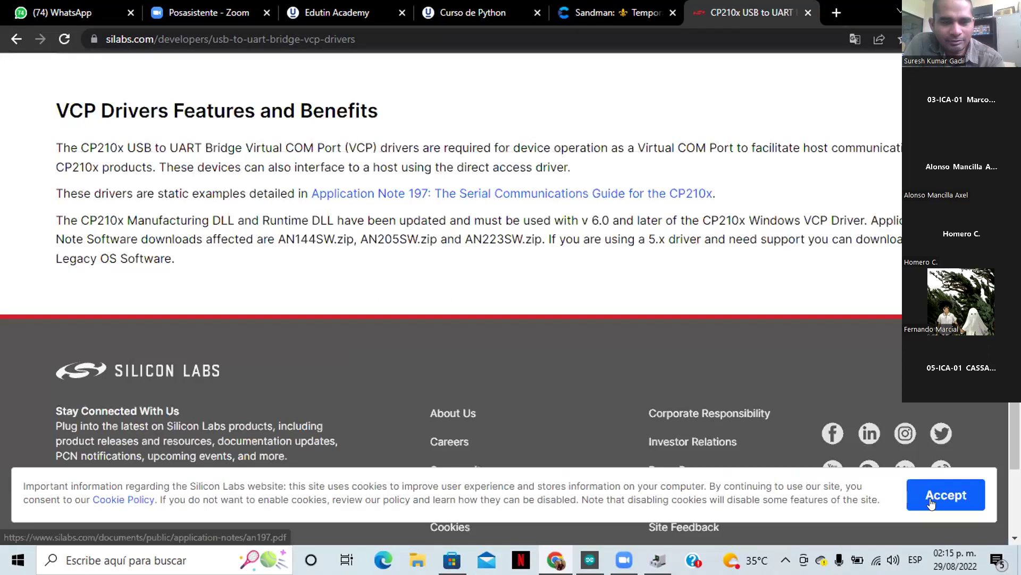
scroll(590, 307, "up", 3)
left_click(197, 216)
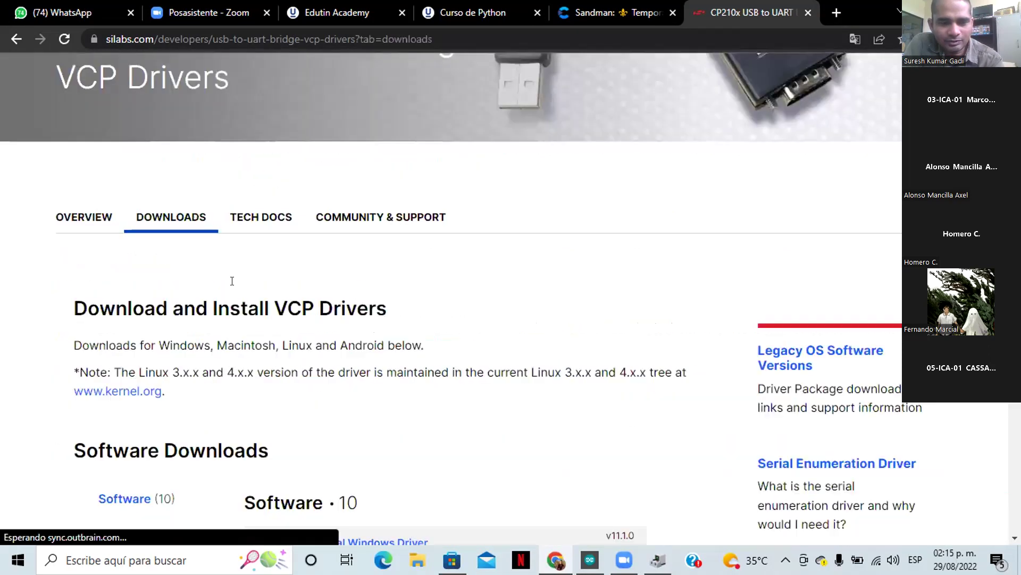
scroll(356, 311, "down", 3)
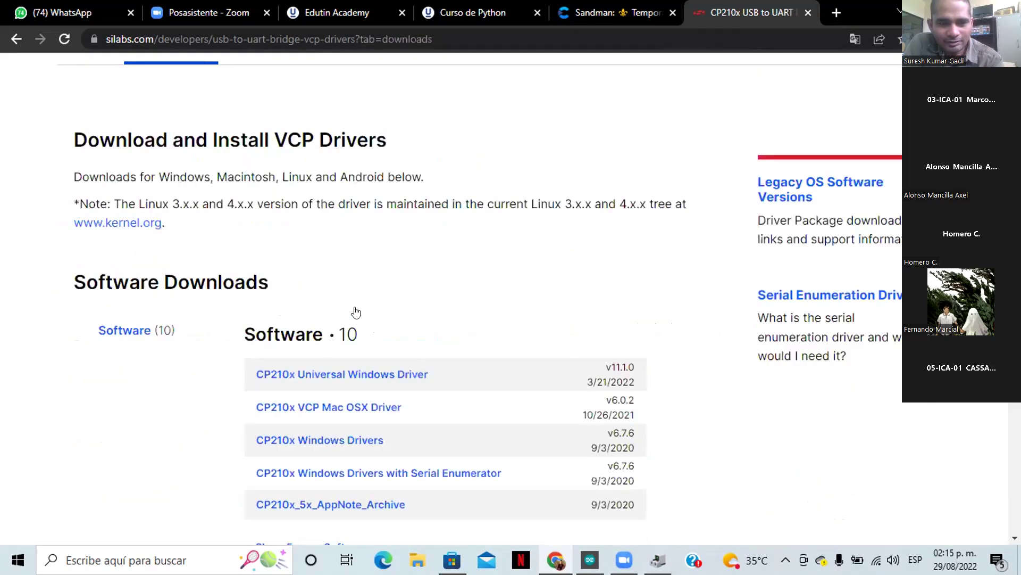
scroll(355, 312, "down", 2)
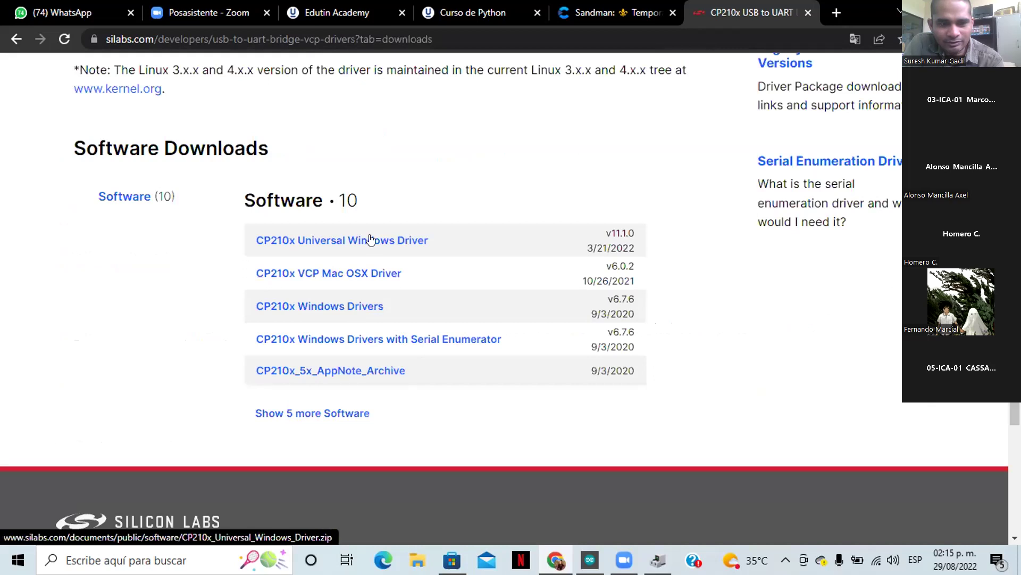
scroll(371, 240, "down", 1)
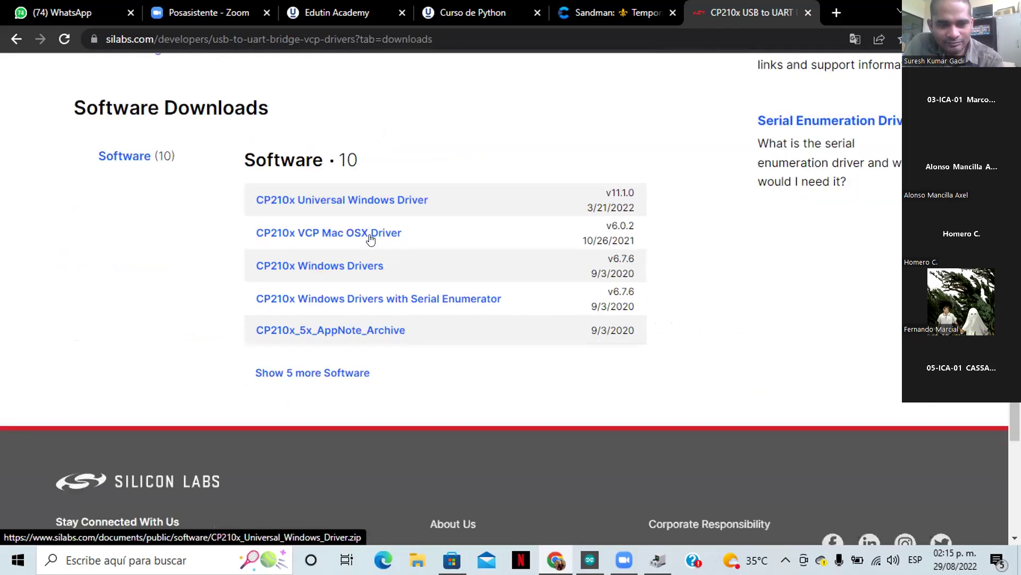
scroll(365, 237, "up", 1)
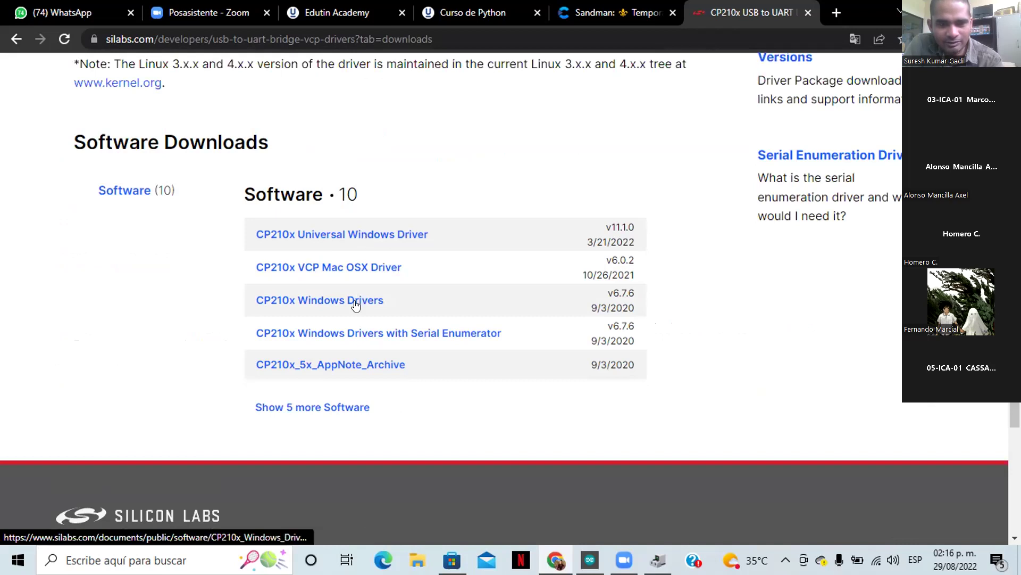
left_click(343, 238)
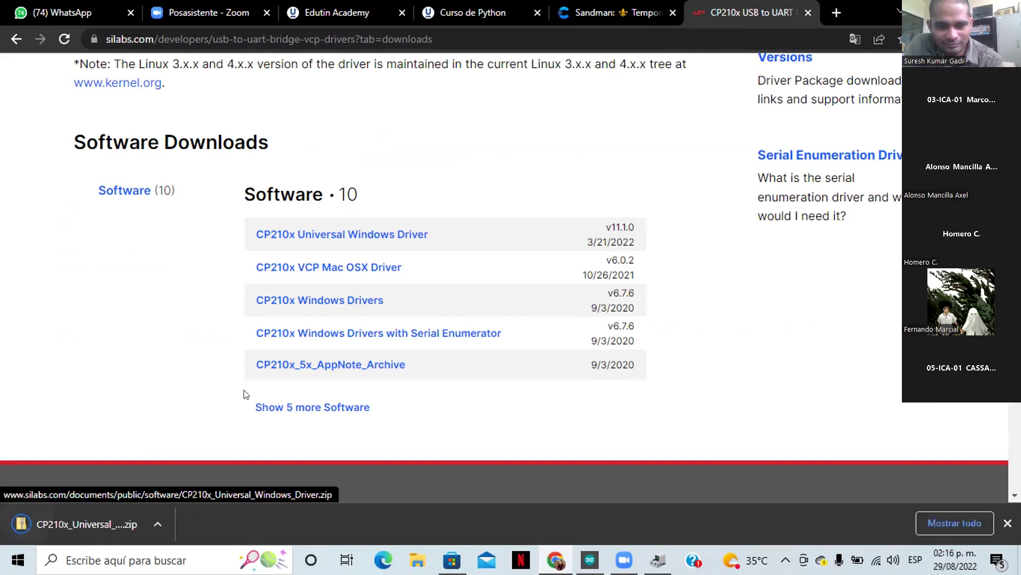
Open the downloaded archive, return to Descargas and extract all of CP210x_Universal_Windows_Driver to the suggested folder.
left_click(89, 524)
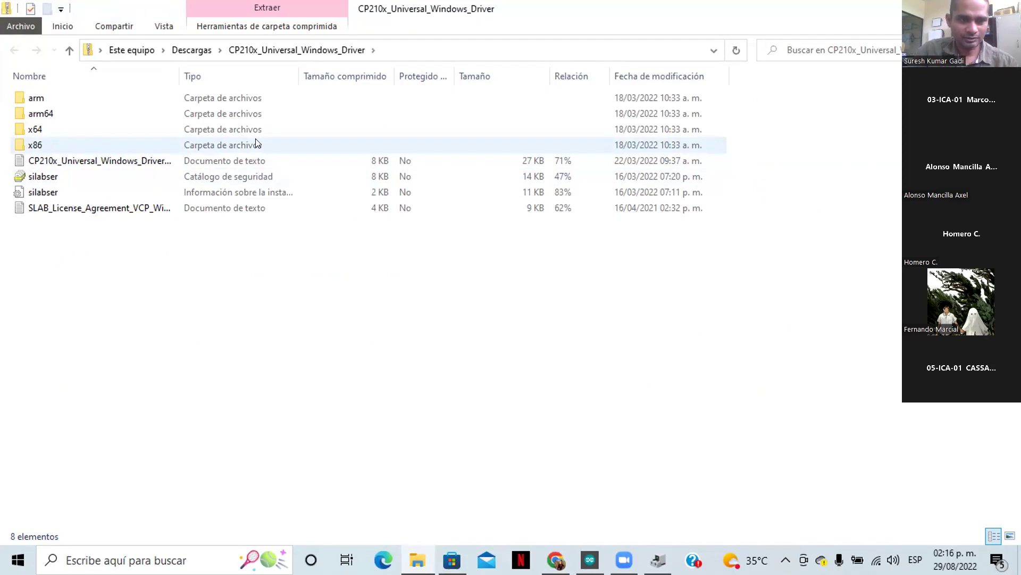
left_click(190, 50)
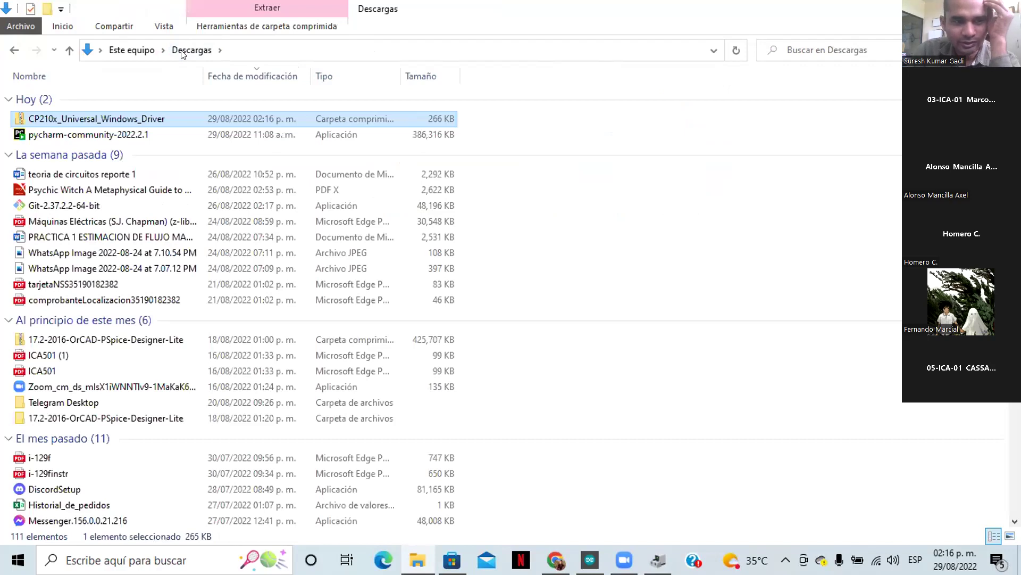
double_click(152, 117)
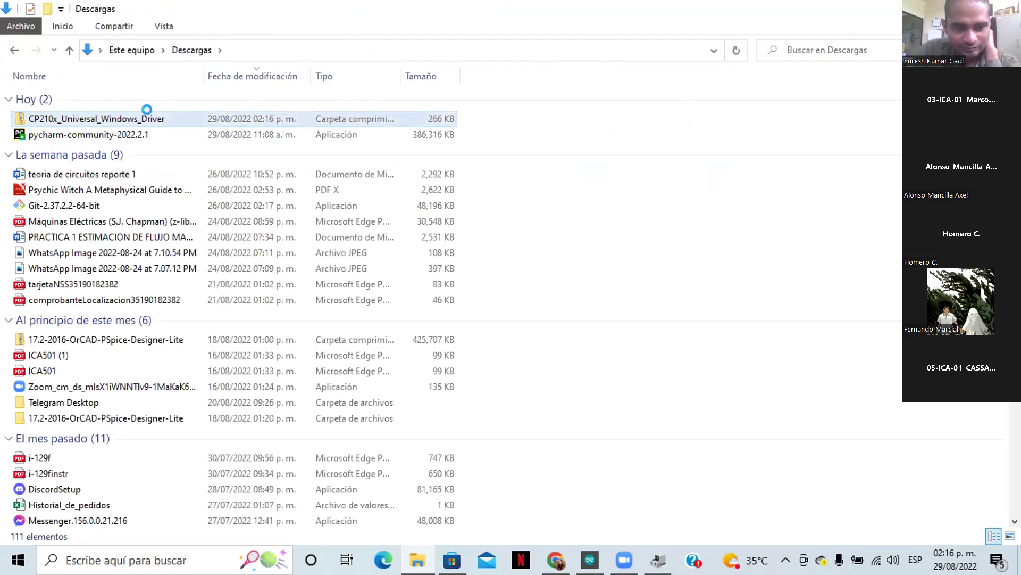
right_click(150, 113)
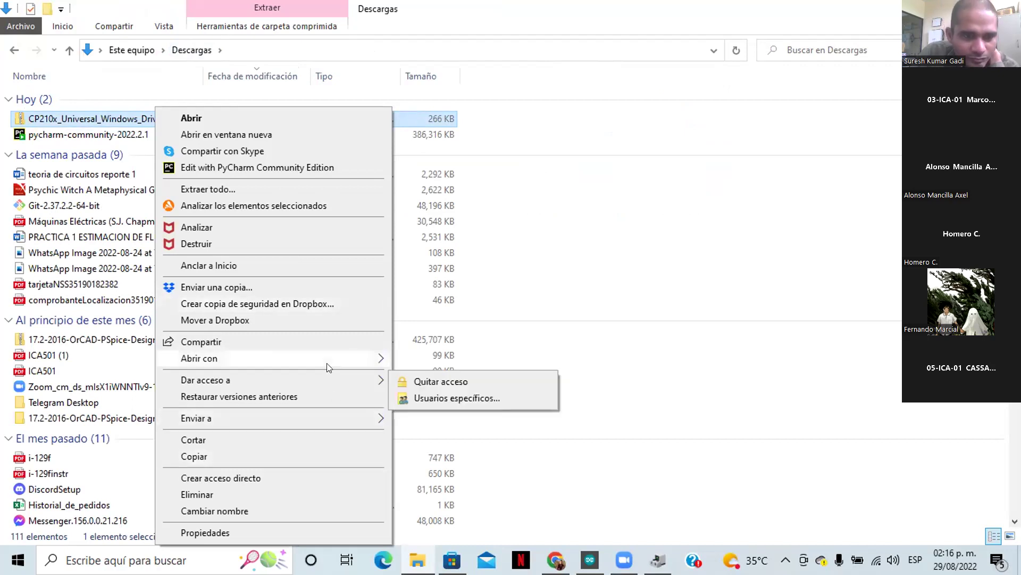
mouse_move(326, 363)
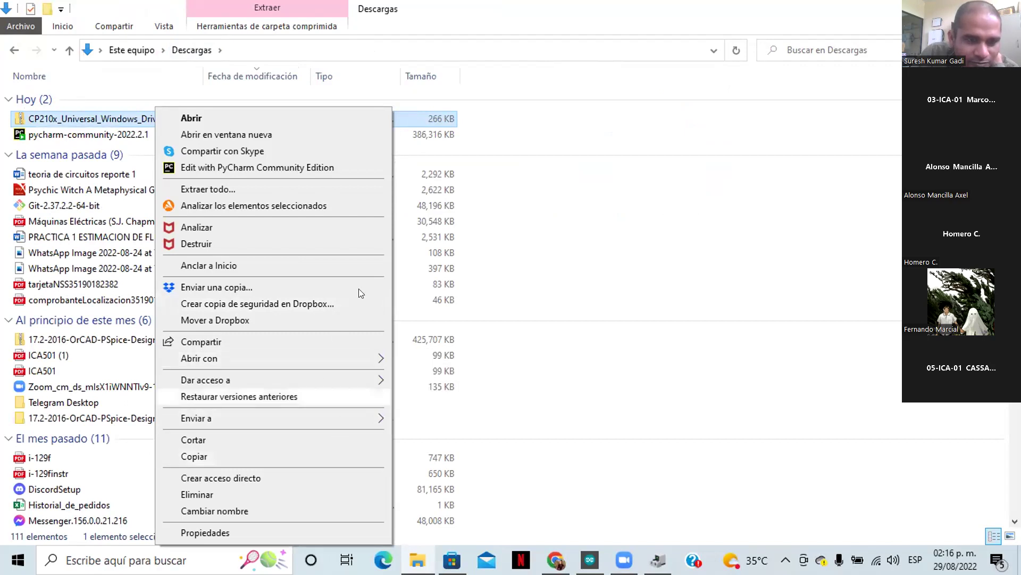
left_click(305, 189)
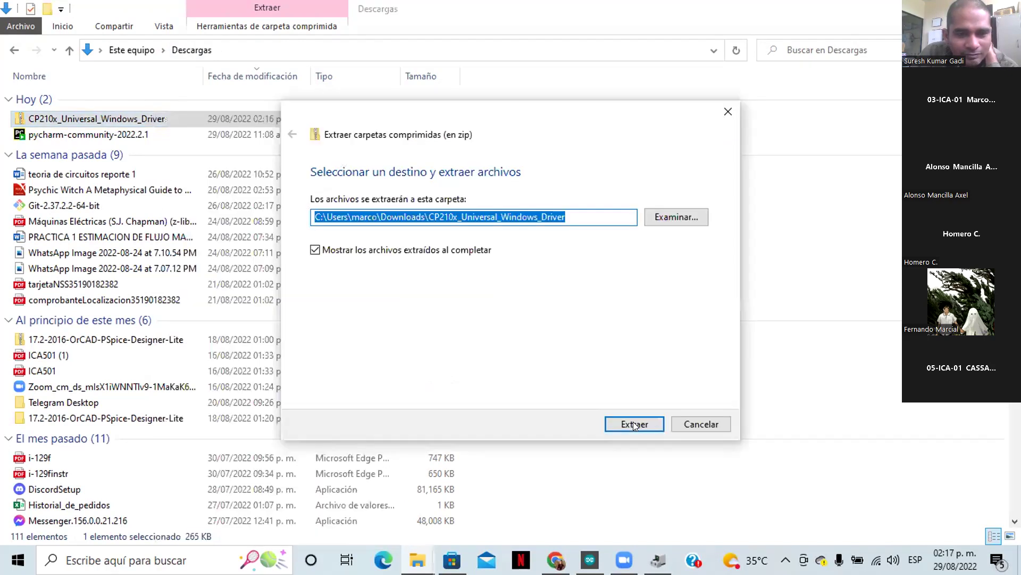
left_click(634, 424)
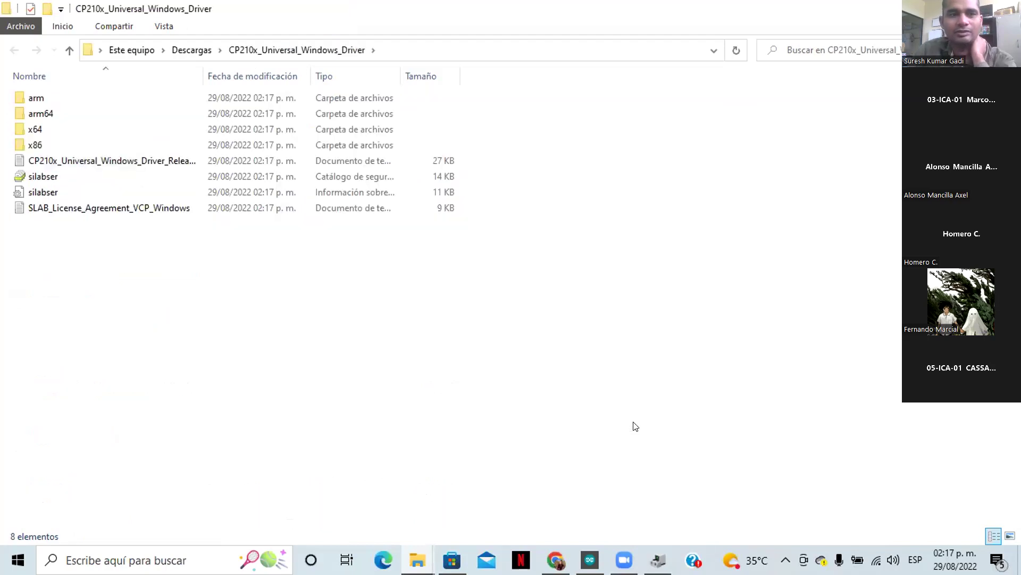
Copy the full path of the extracted CP210x_Universal_Windows_Driver folder.
left_click(459, 48)
key("ctrl+c")
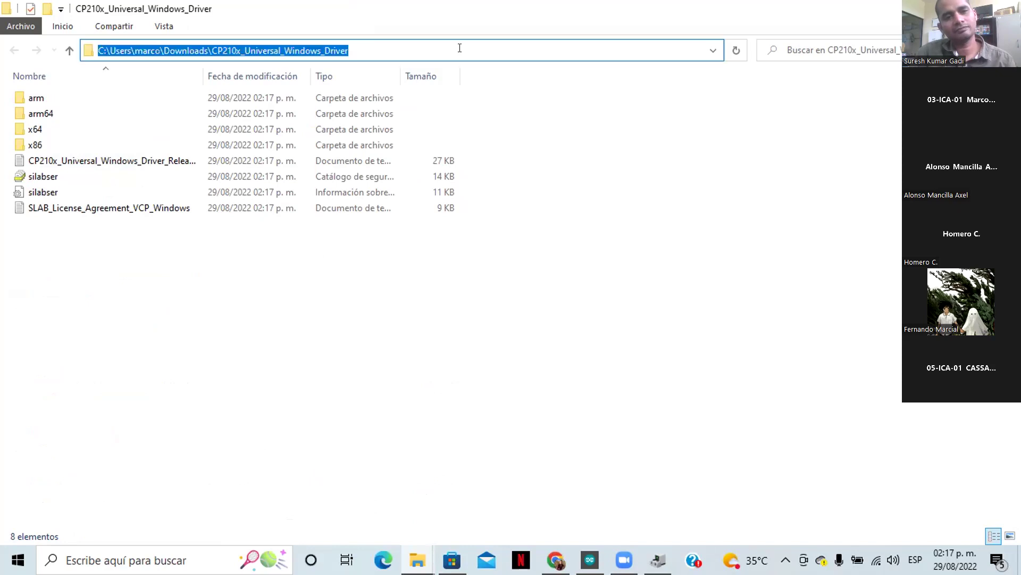
key("BackSpace")
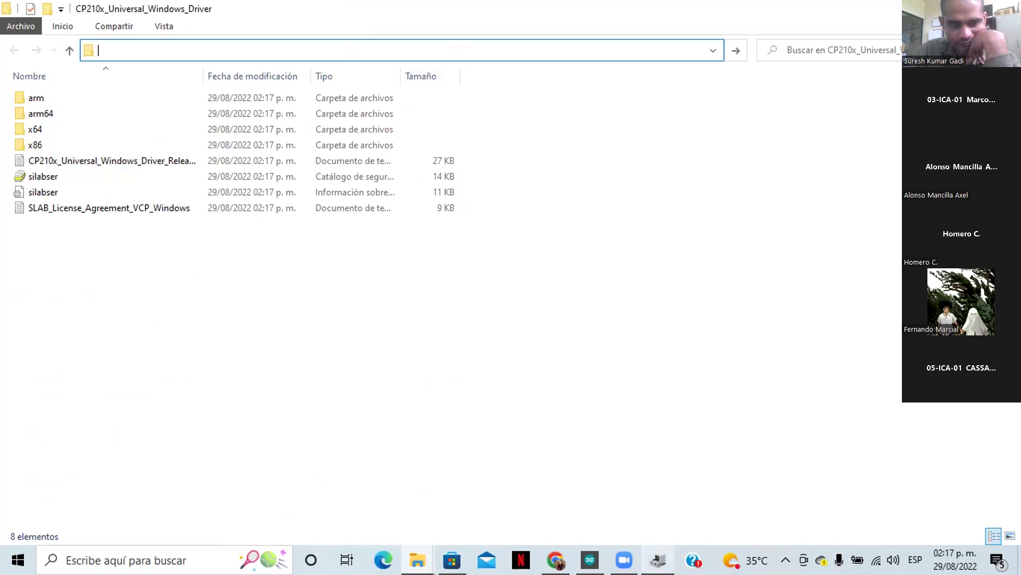
left_click(658, 560)
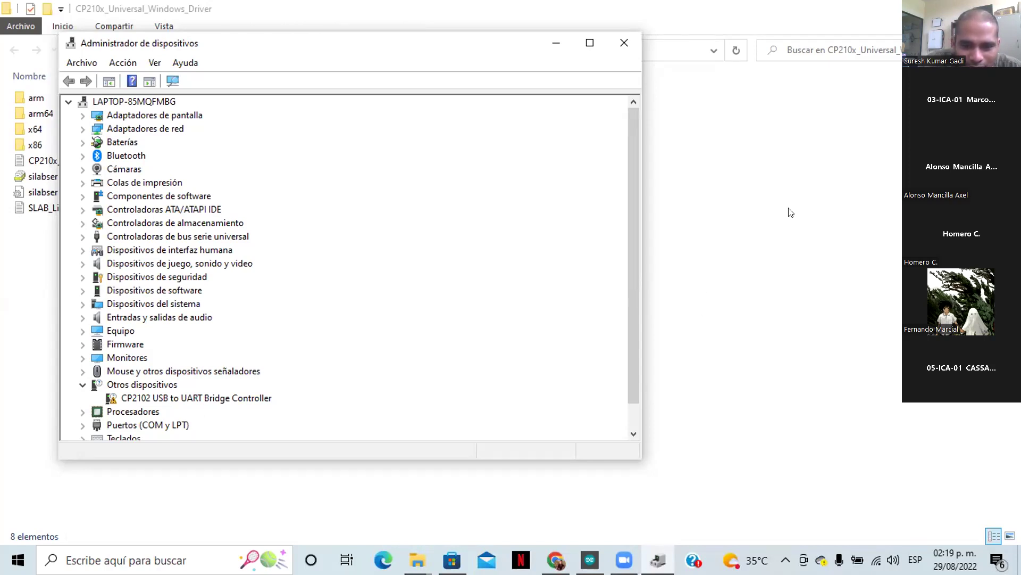
left_click(355, 10)
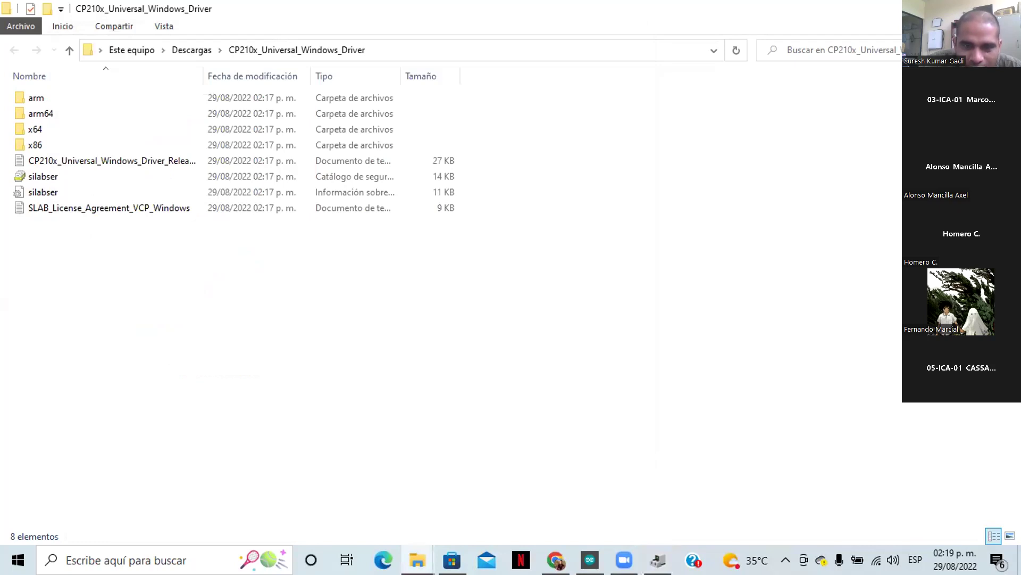
mouse_move(658, 559)
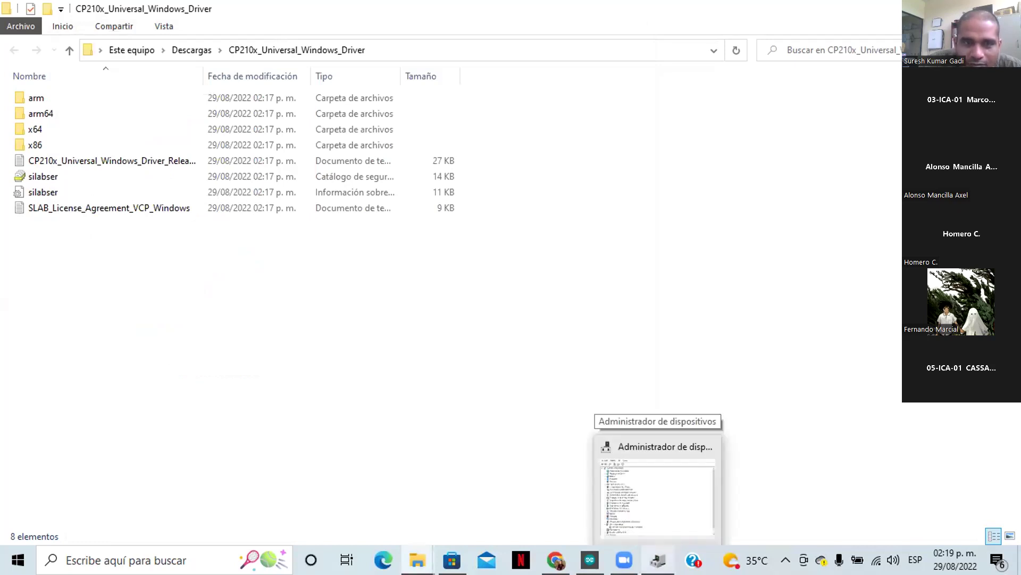
left_click(656, 509)
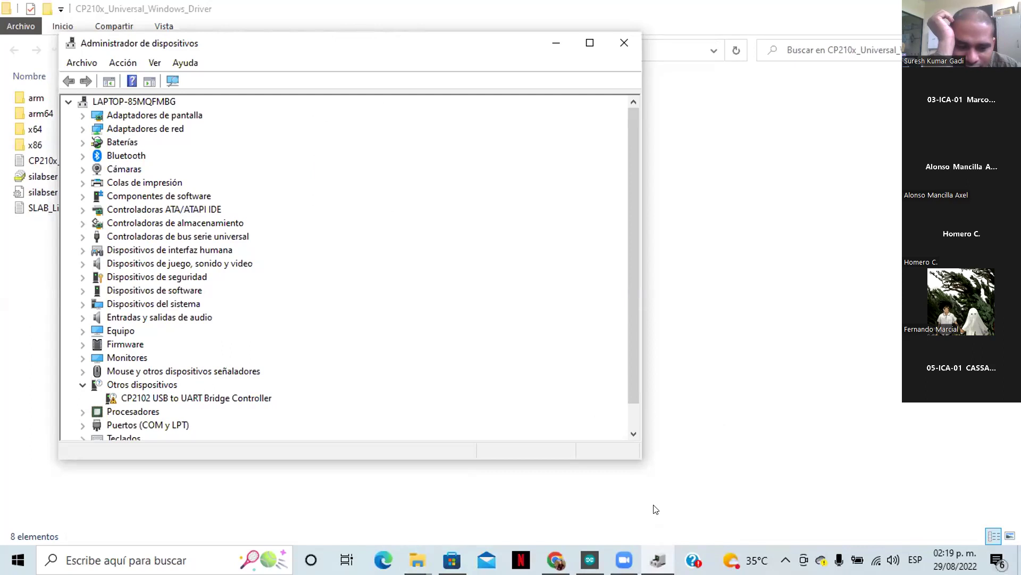
left_click(555, 51)
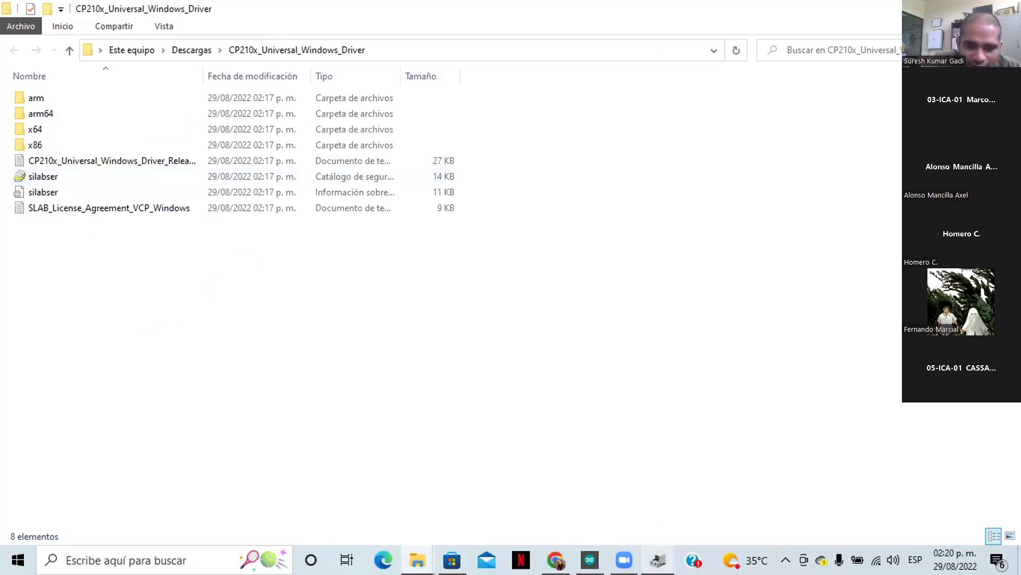
Switch to Device Manager and open the properties of the CP2102 USB to UART Bridge Controller.
mouse_move(658, 560)
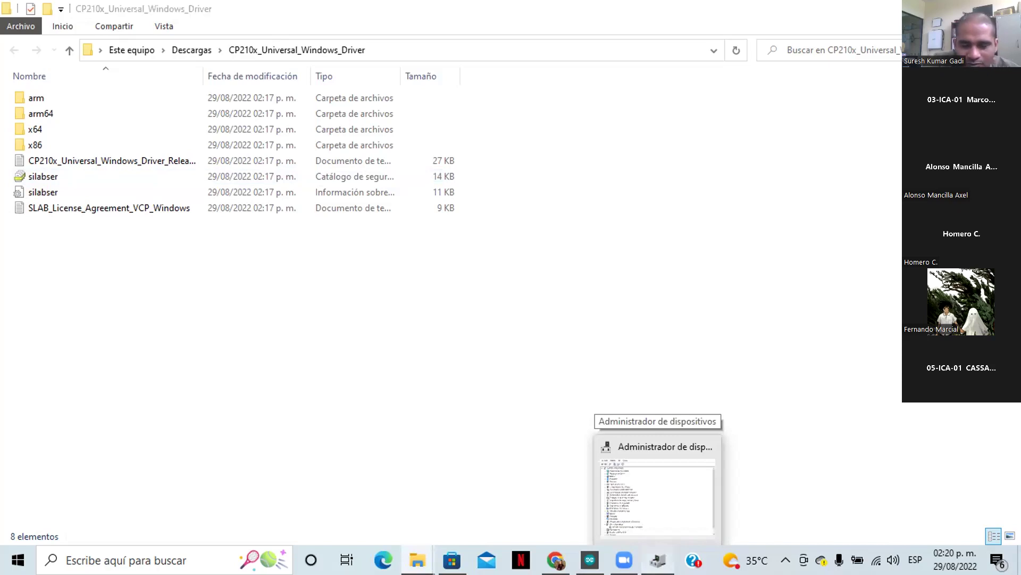
left_click(658, 495)
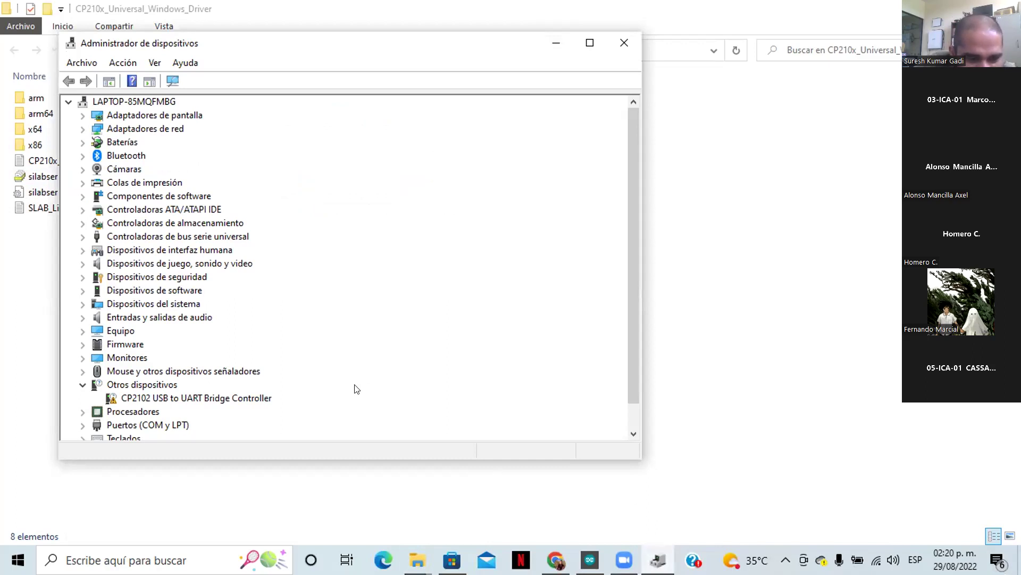
left_click(257, 400)
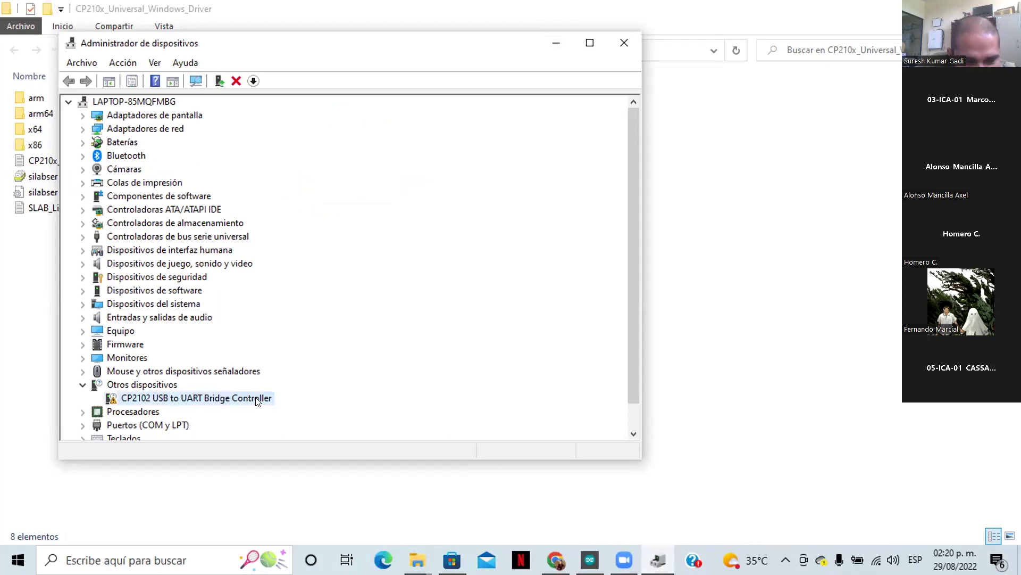
double_click(257, 400)
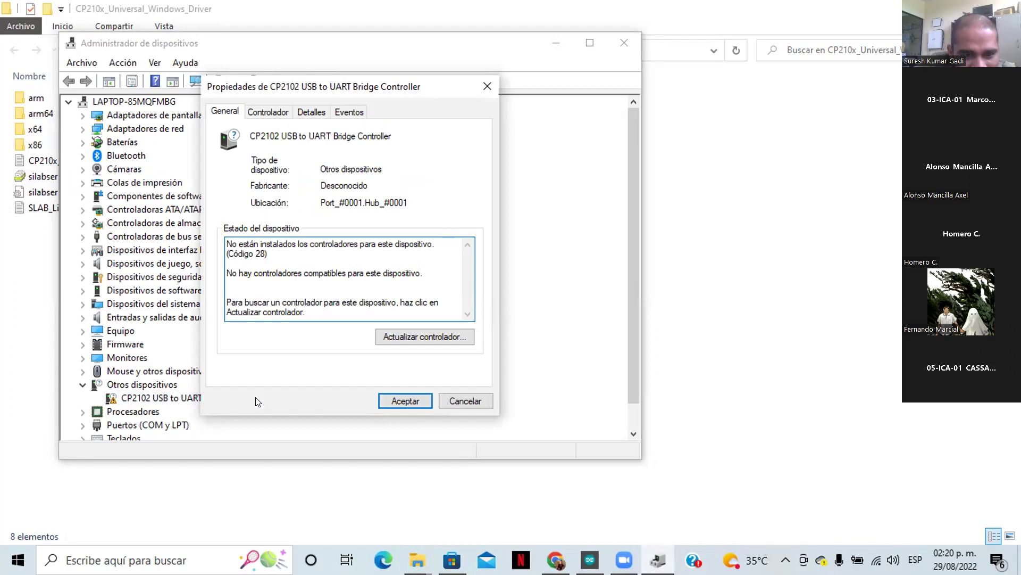
Try to update the bridge controller's driver by letting Windows search for drivers automatically.
left_click(386, 339)
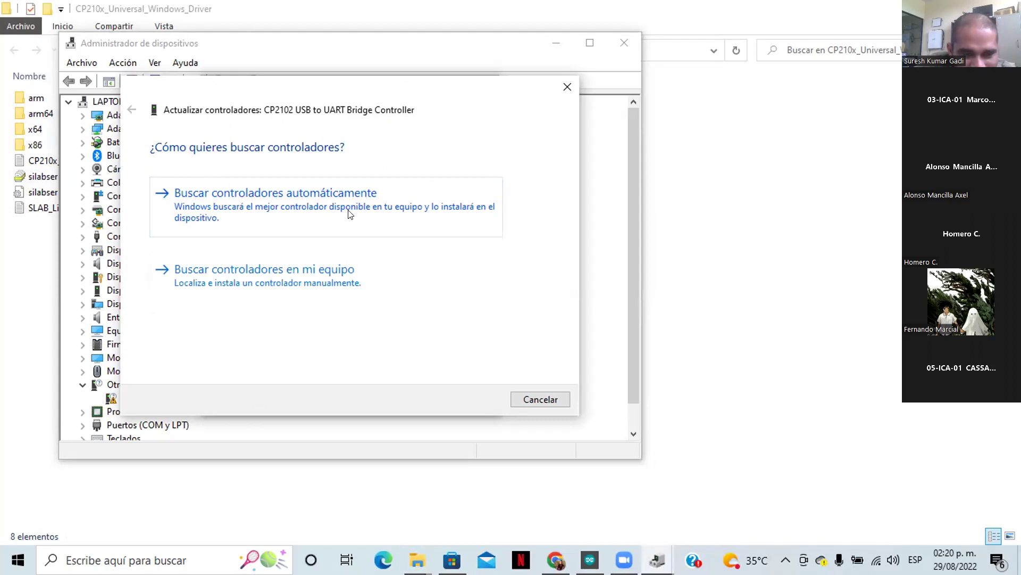
left_click(350, 213)
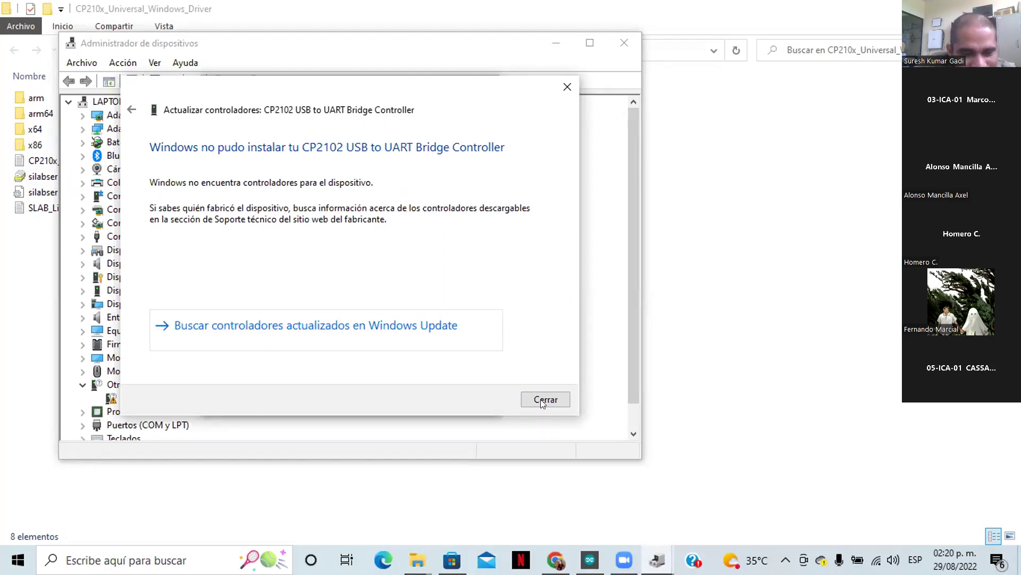
key("Return")
Update the controller's driver from this computer, using the copied path of the extracted CP210x_Universal_Windows_Driver folder, and close the finished wizard.
left_click(409, 333)
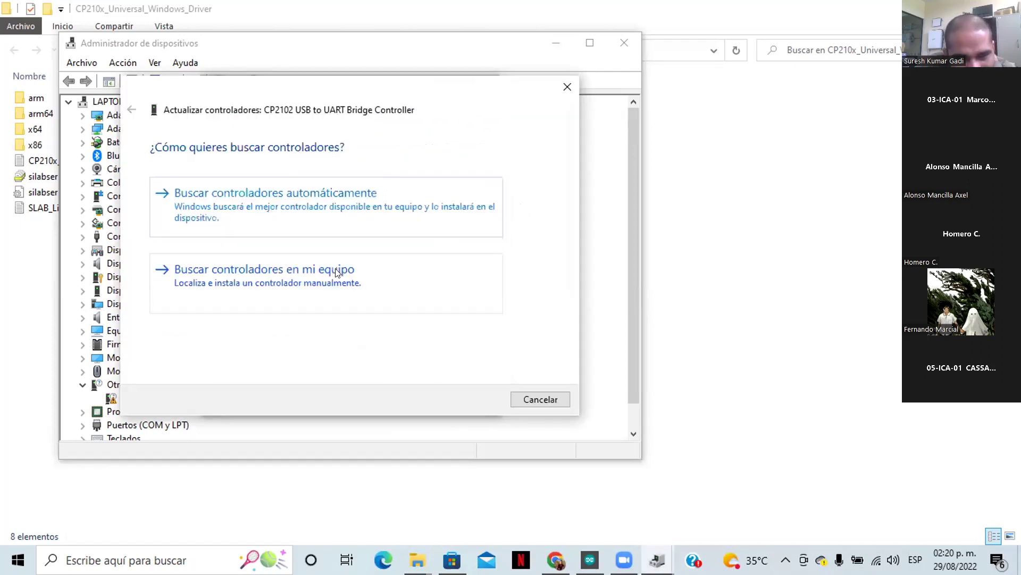
left_click(336, 272)
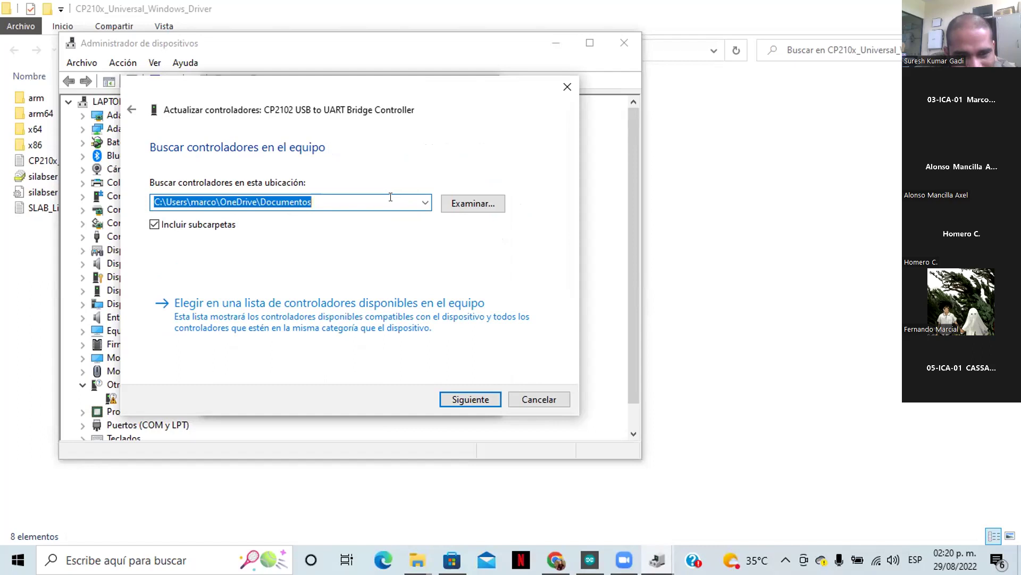
key("ctrl+v")
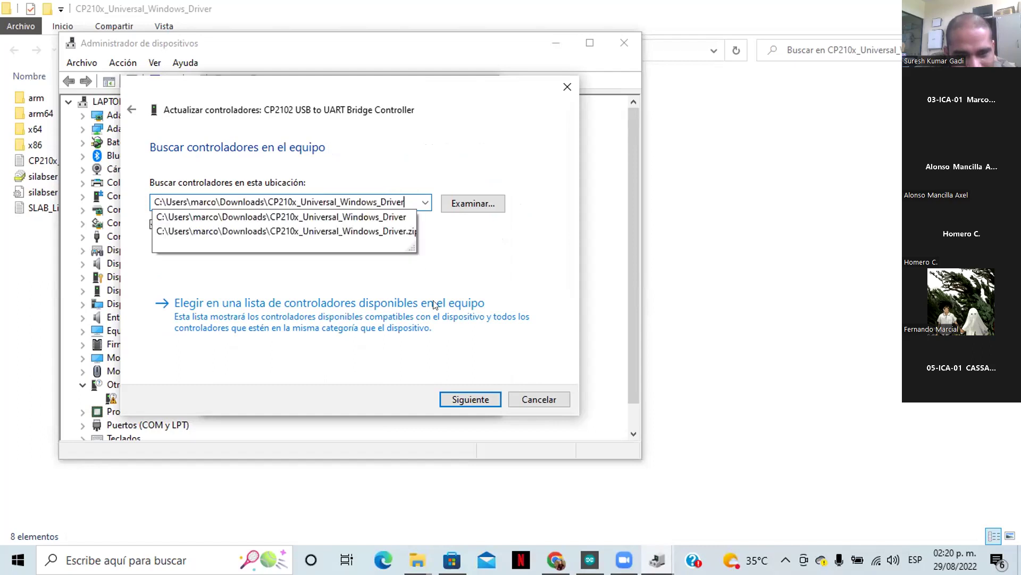
left_click(465, 394)
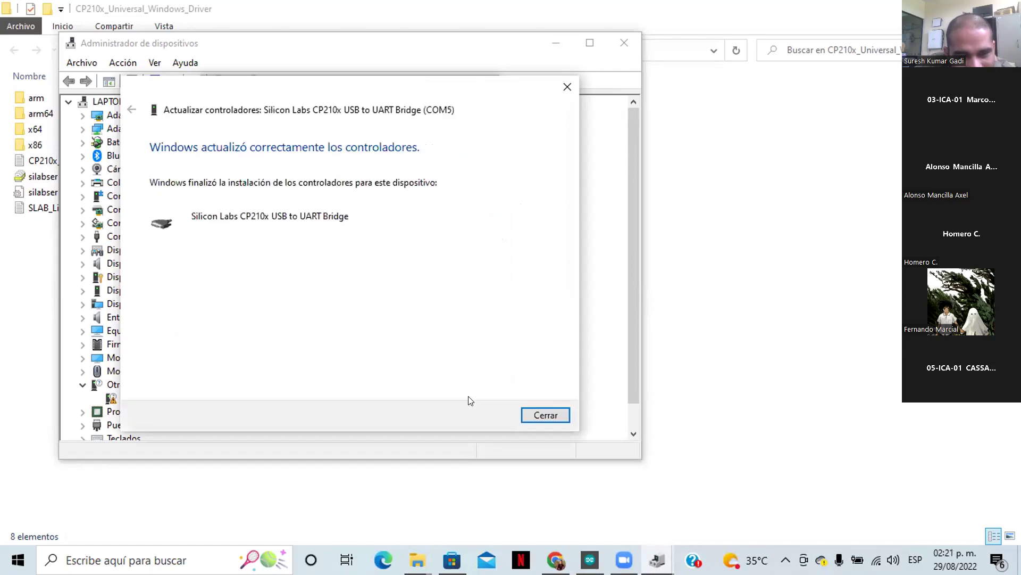
left_click(539, 415)
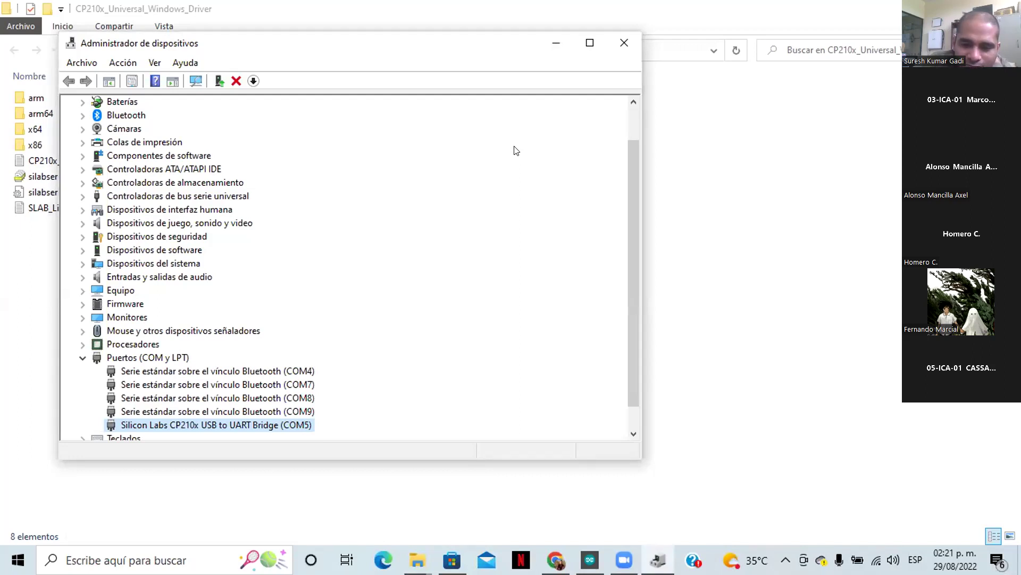
Switch to the Arduino IDE and set the port for the ESP32-WROOM-DA Module to COM5.
left_click(590, 560)
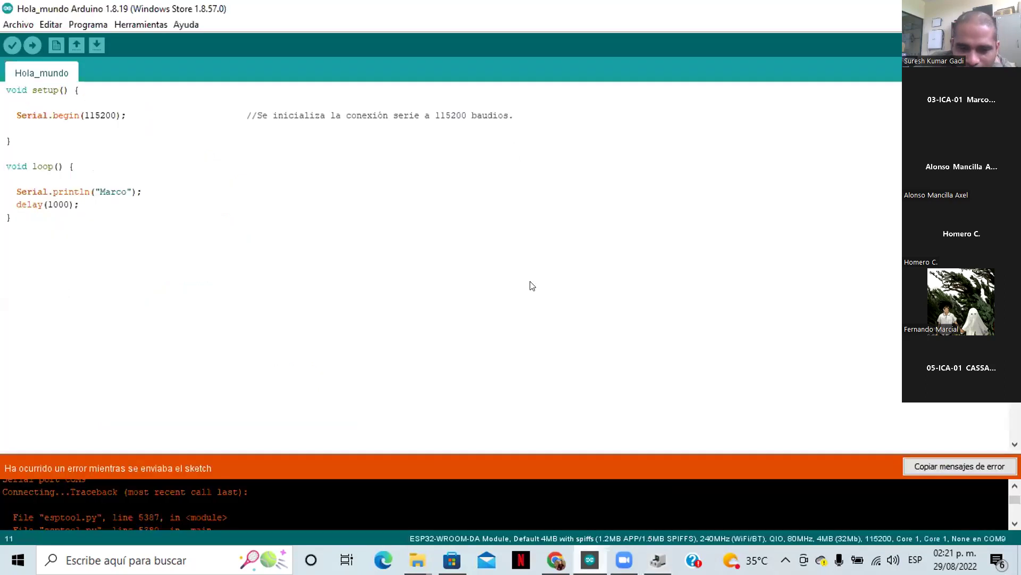
left_click(136, 23)
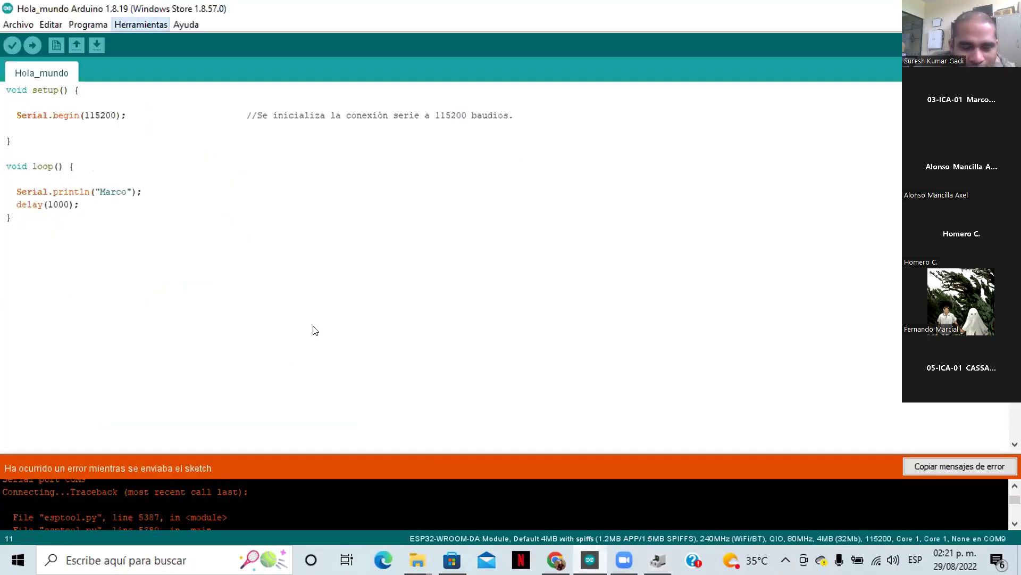
mouse_move(411, 337)
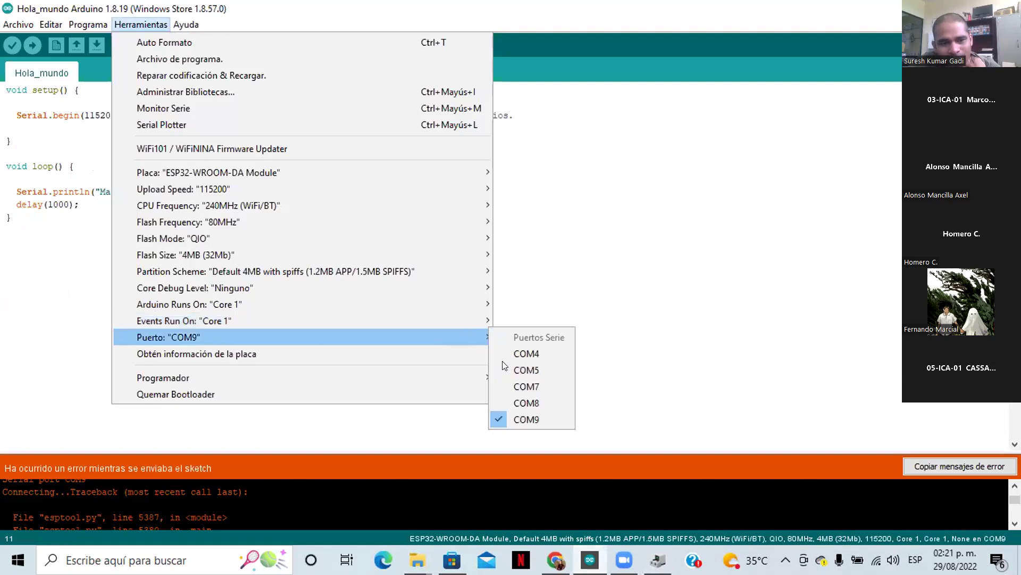
key("Return")
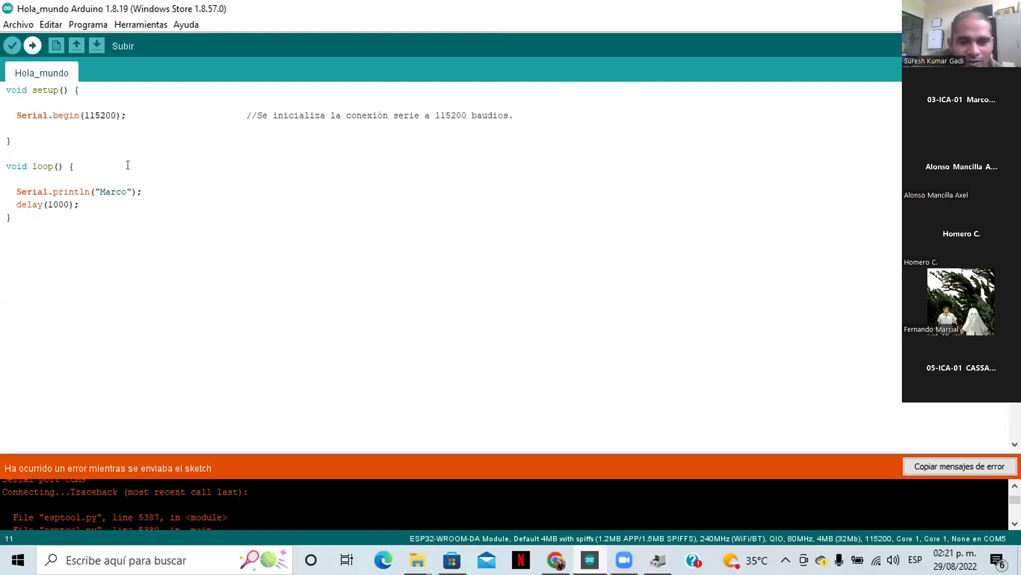
Upload the Hola_mundo sketch to the ESP32 board and open the serial monitor.
key("ctrl+u")
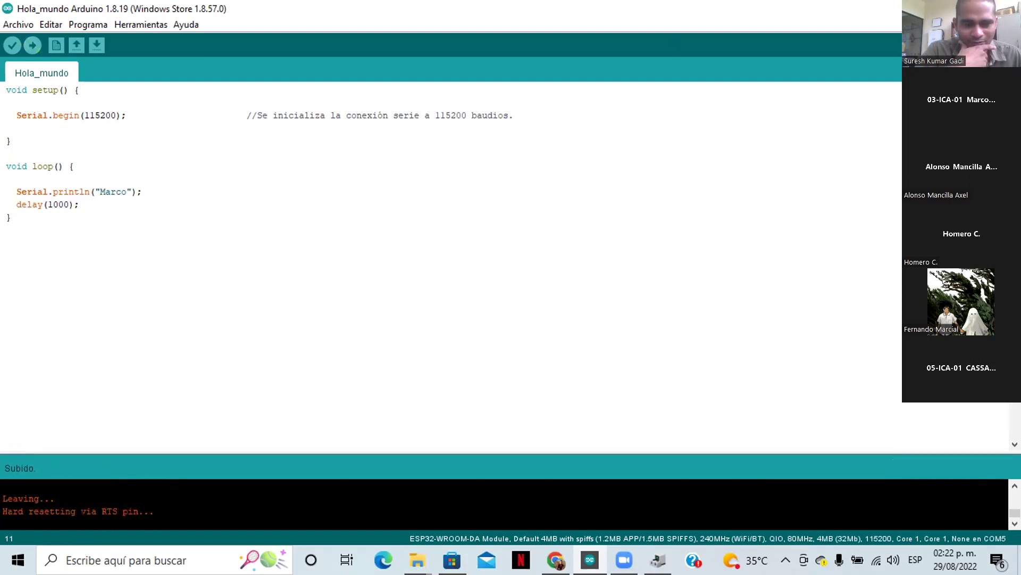
key("ctrl+shift+m")
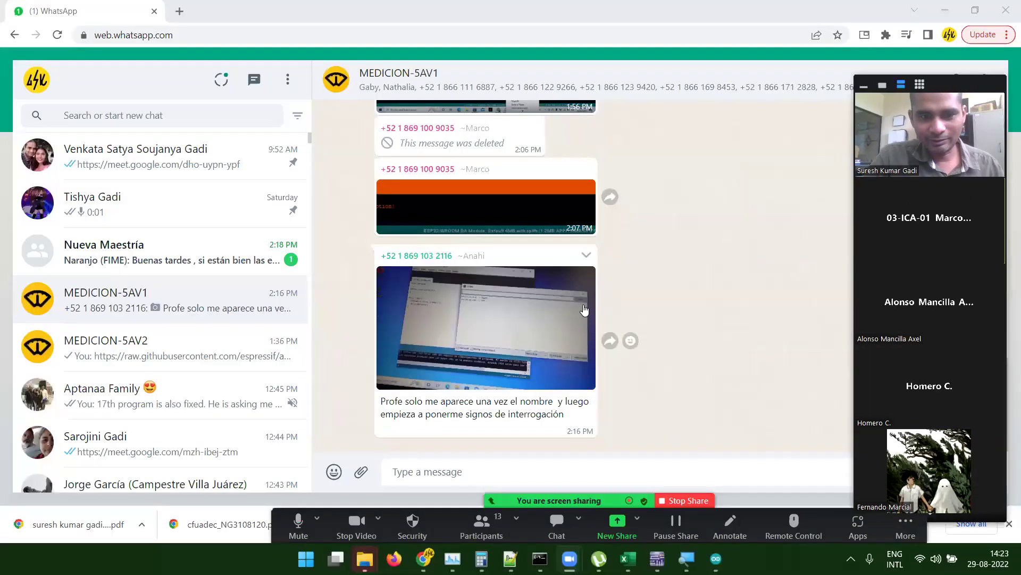
Reply "???" to the MEDICION-5AV1 group message whose photo shows the serial monitor printing question marks.
left_click(586, 256)
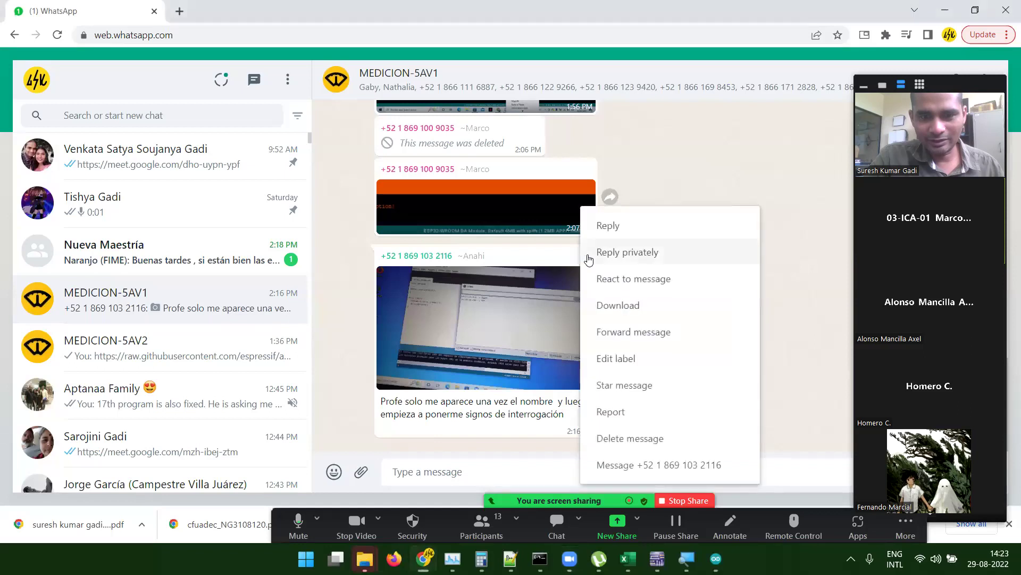
left_click(612, 223)
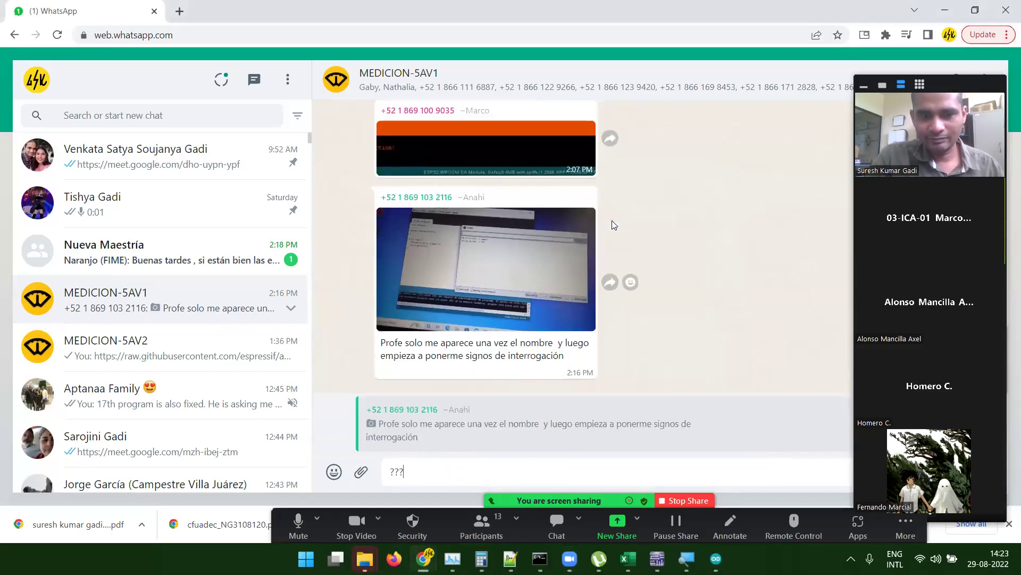
type("???")
key("Return")
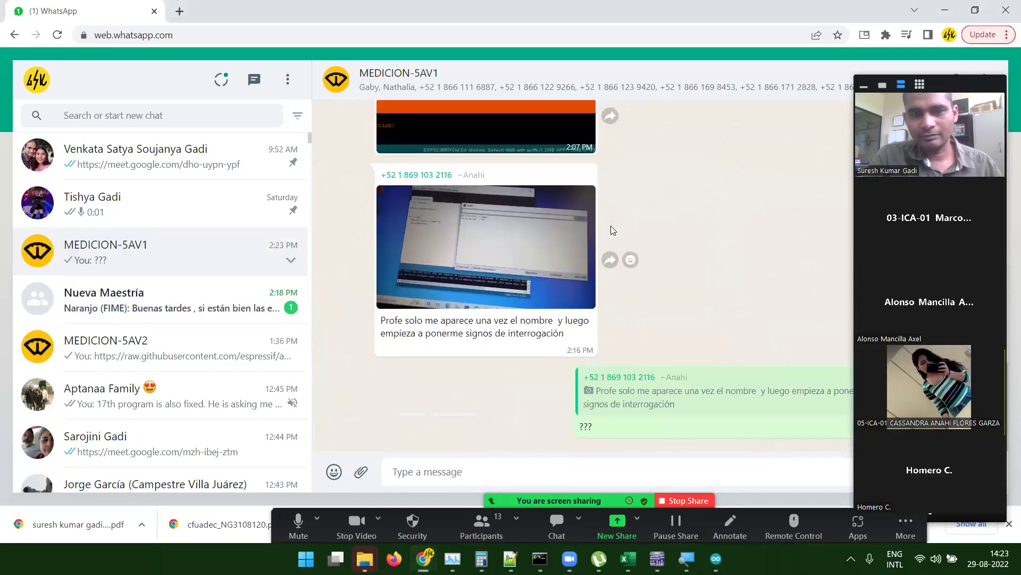
Enlarge the photo of the question-mark problem to examine its sketch, board and serial monitor baud rate, and restore its normal size.
left_click(526, 267)
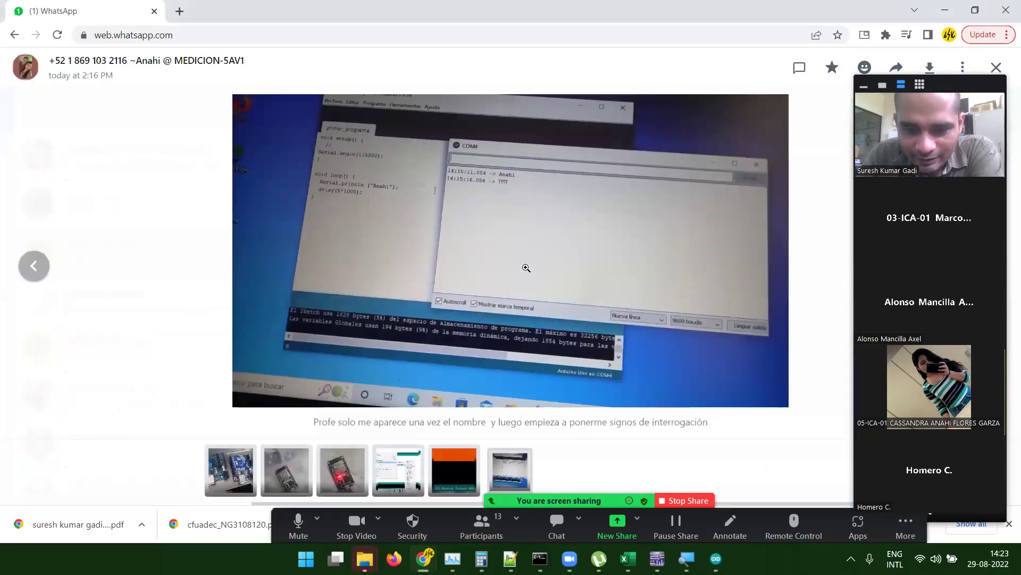
left_click(526, 268)
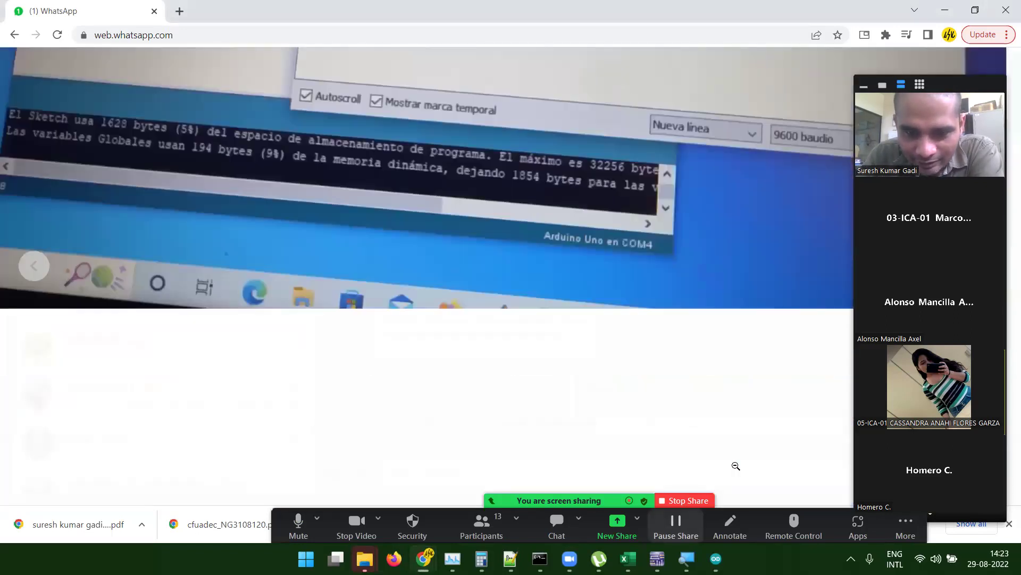
left_click(635, 337)
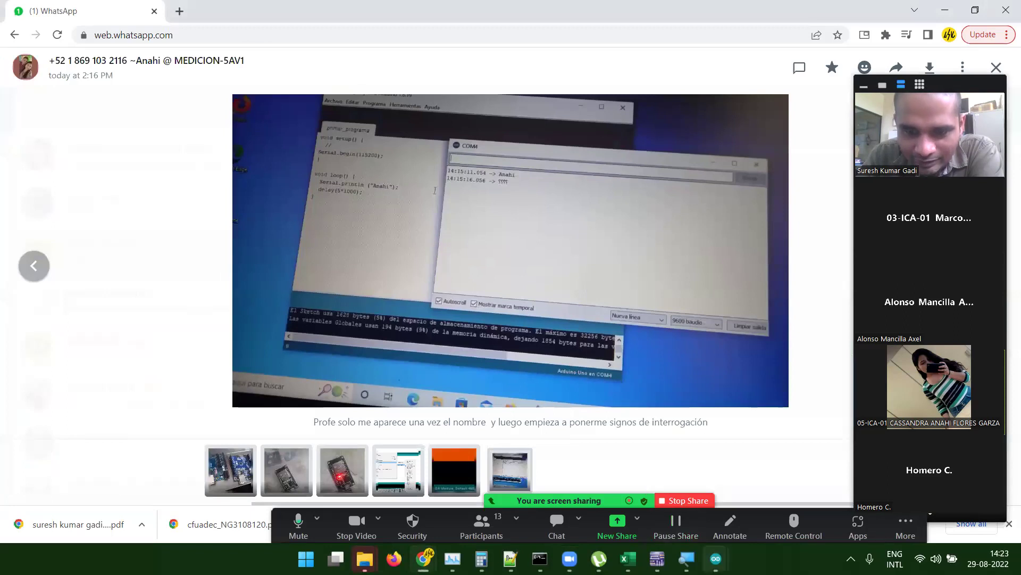
Bring up the COM9 serial monitor, select 115200 baud and clear its output.
mouse_move(716, 559)
left_click(813, 506)
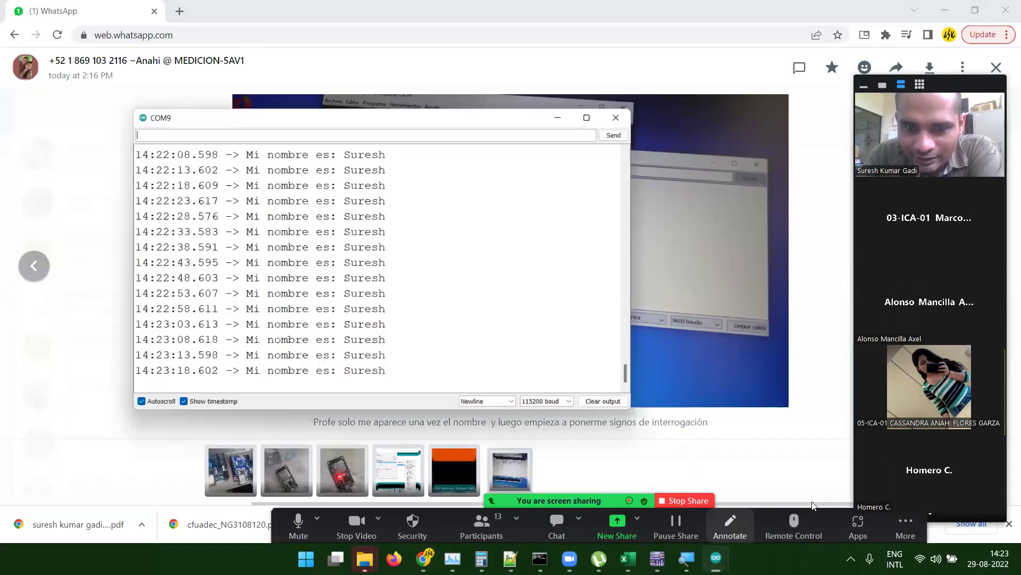
left_click(531, 394)
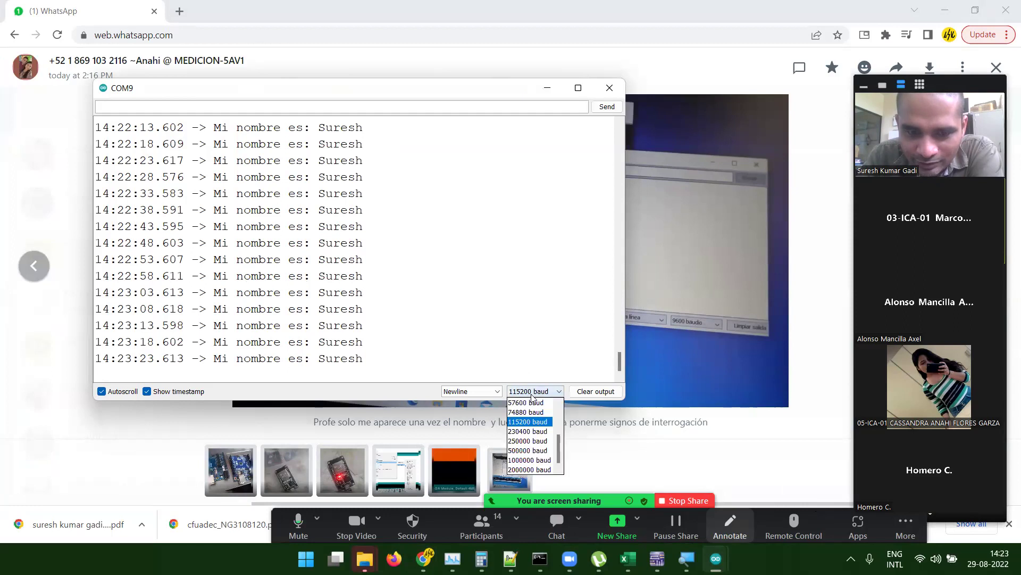
scroll(535, 420, "up", 3)
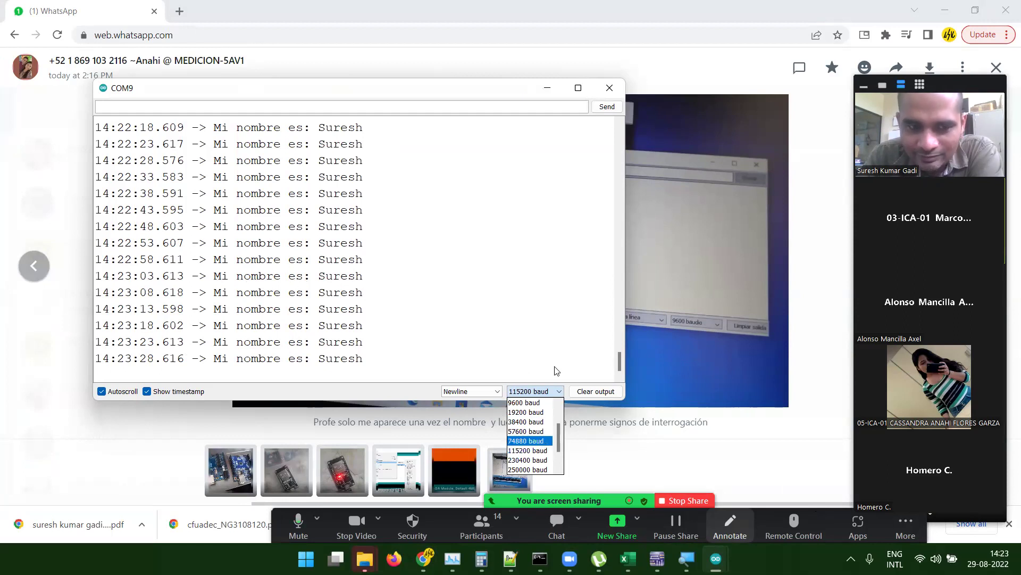
left_click(539, 451)
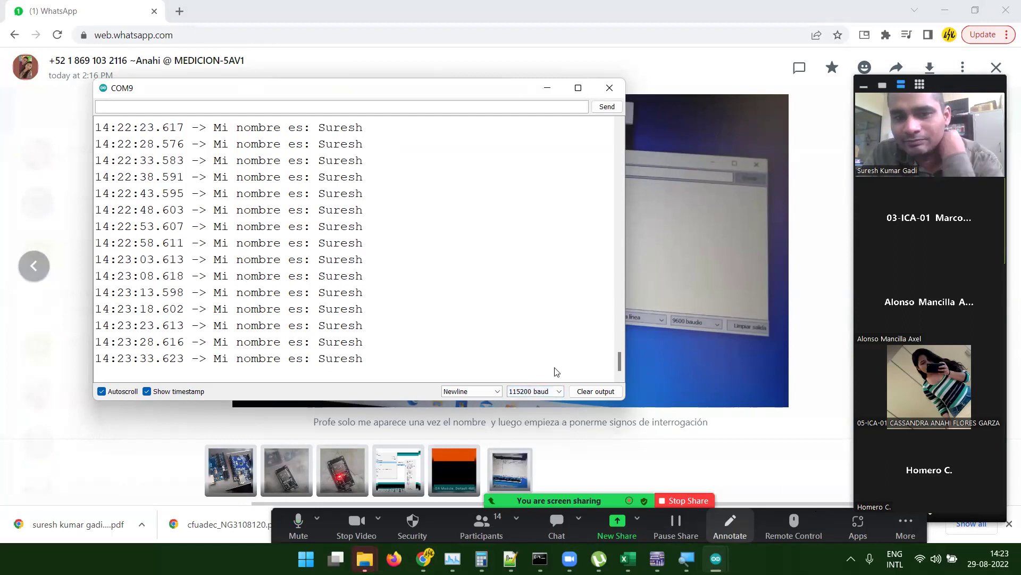
left_click(582, 393)
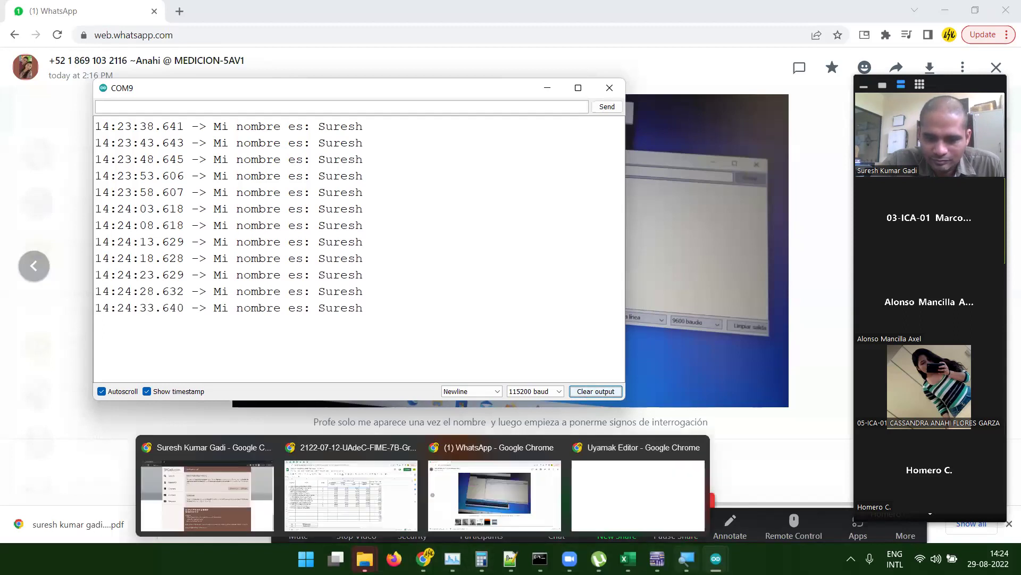
Switch to the sketch_aug29a sketch and highlight text across its Serial.print and Serial.println lines.
mouse_move(715, 559)
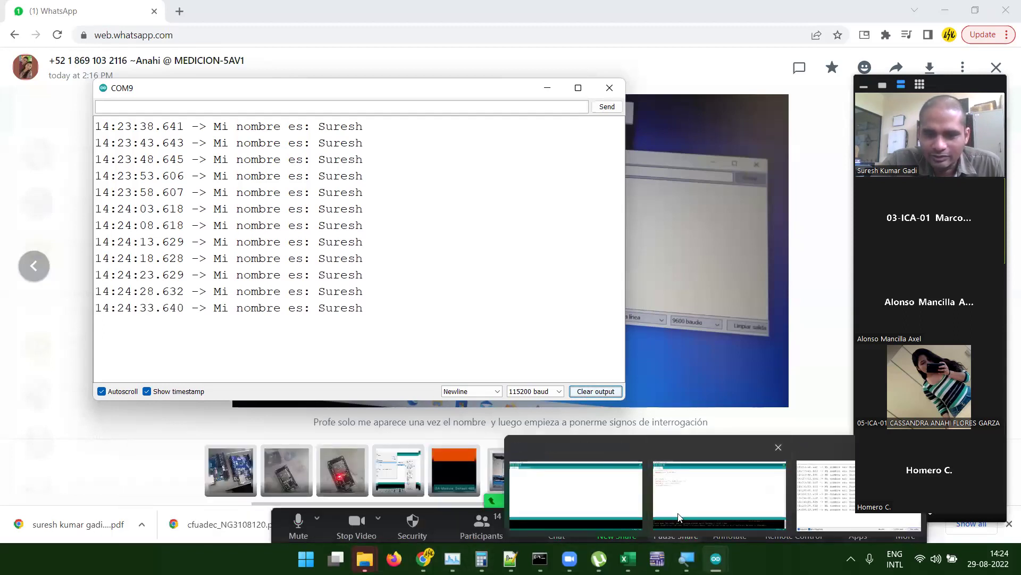
left_click(678, 518)
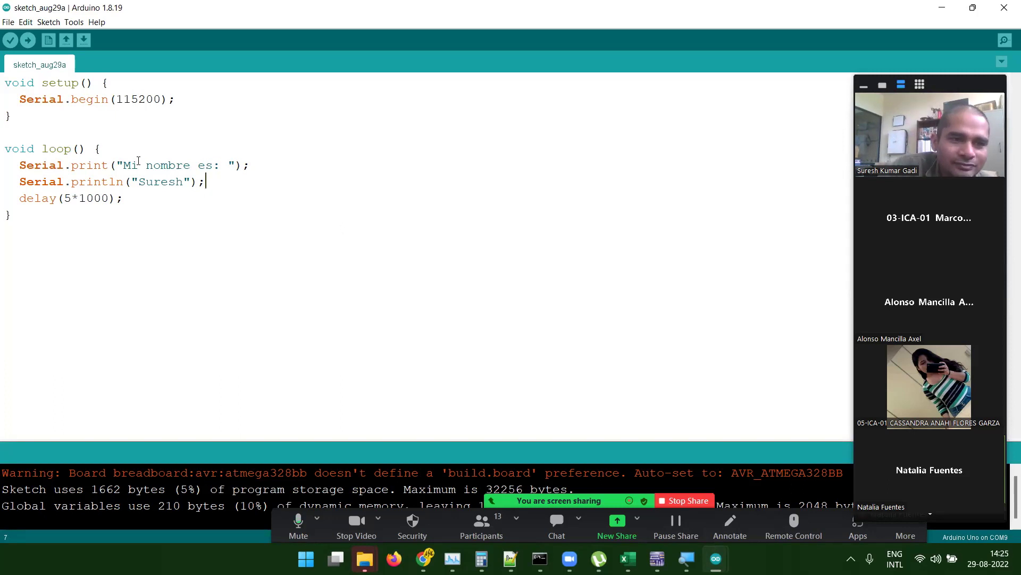
left_click_drag(138, 165, 173, 177)
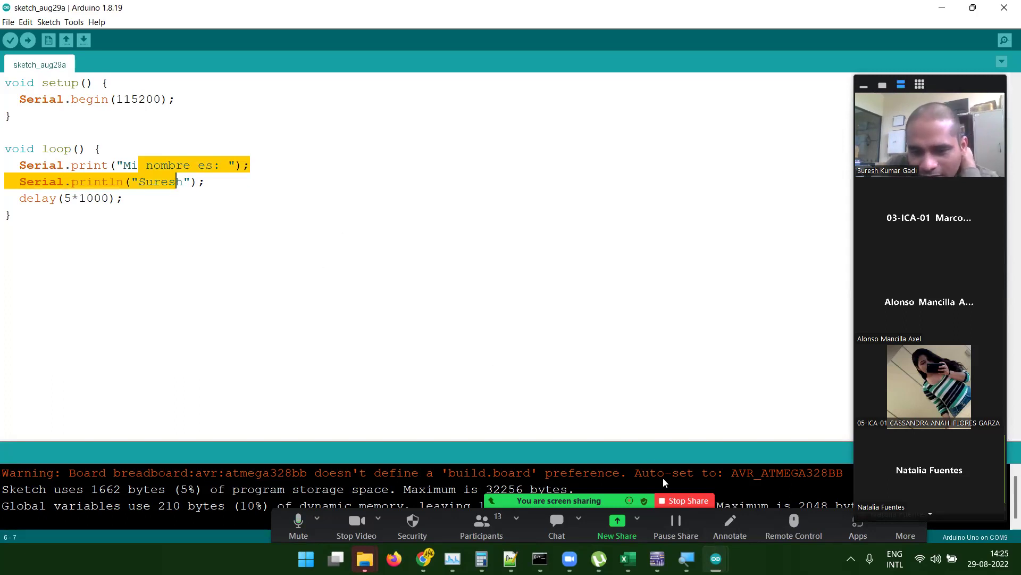
Bring the COM9 serial monitor forward and highlight part of its printed output lines.
mouse_move(716, 558)
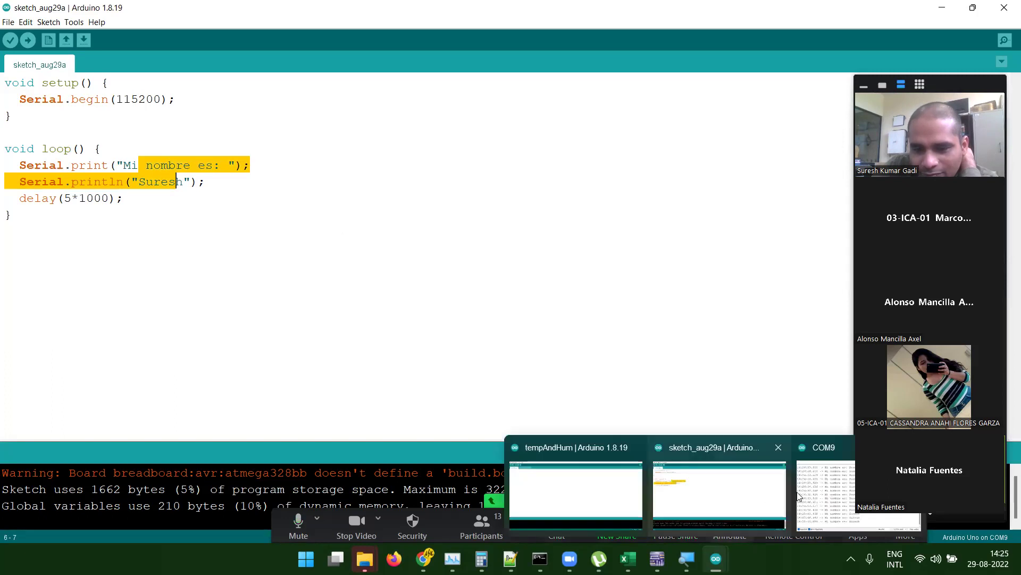
left_click(814, 489)
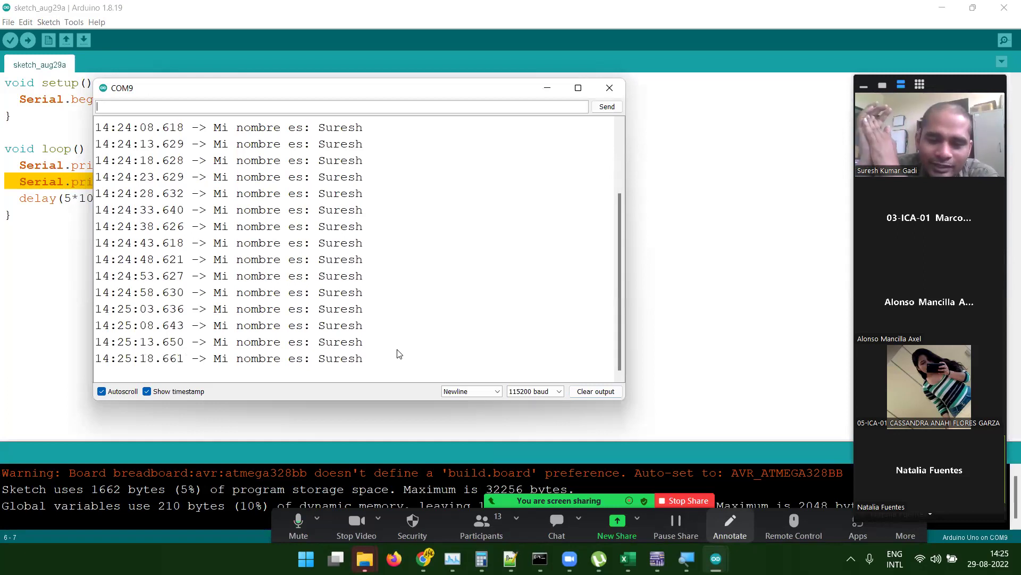
left_click_drag(318, 292, 372, 293)
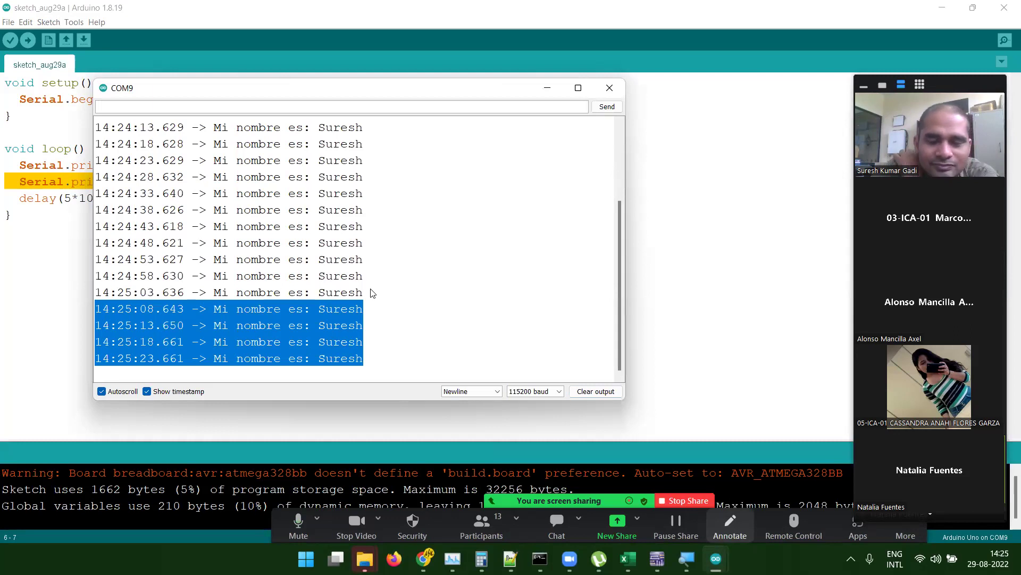
Return to sketch_aug29a, highlight from the start of Serial.print into the Serial.println line, and show the COM9 serial monitor again.
left_click(658, 152)
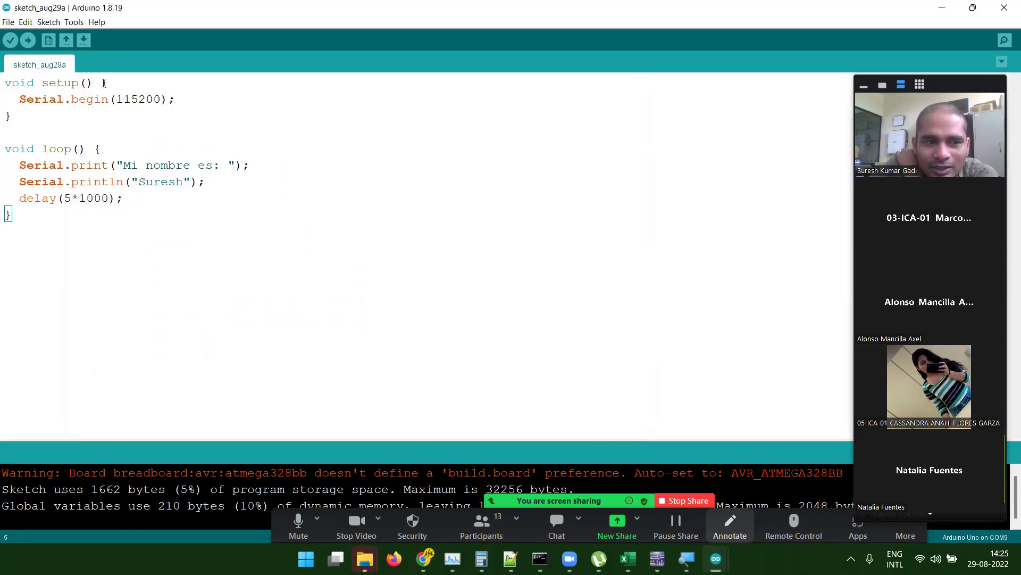
left_click_drag(21, 165, 139, 182)
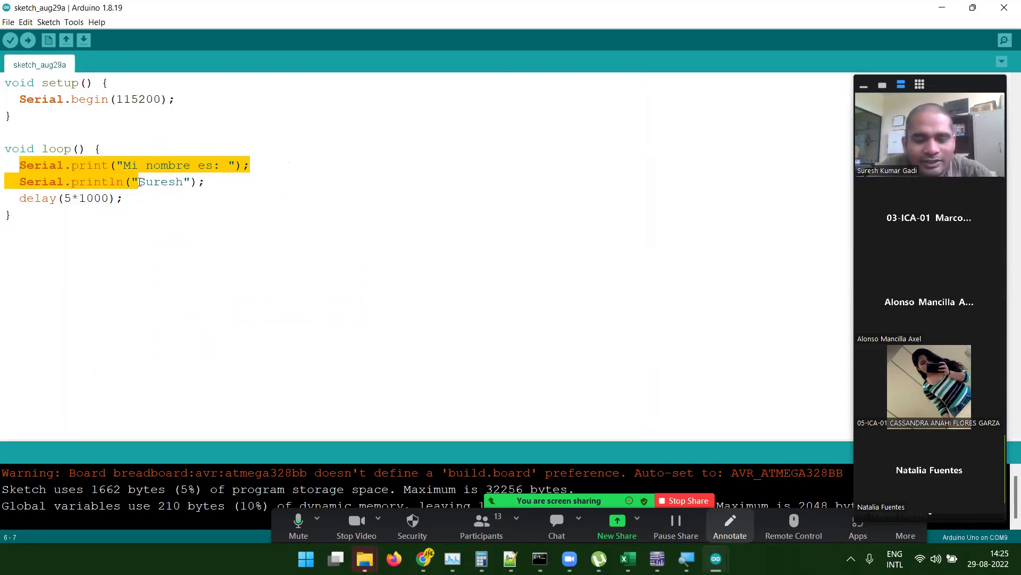
key("ctrl+shift+m")
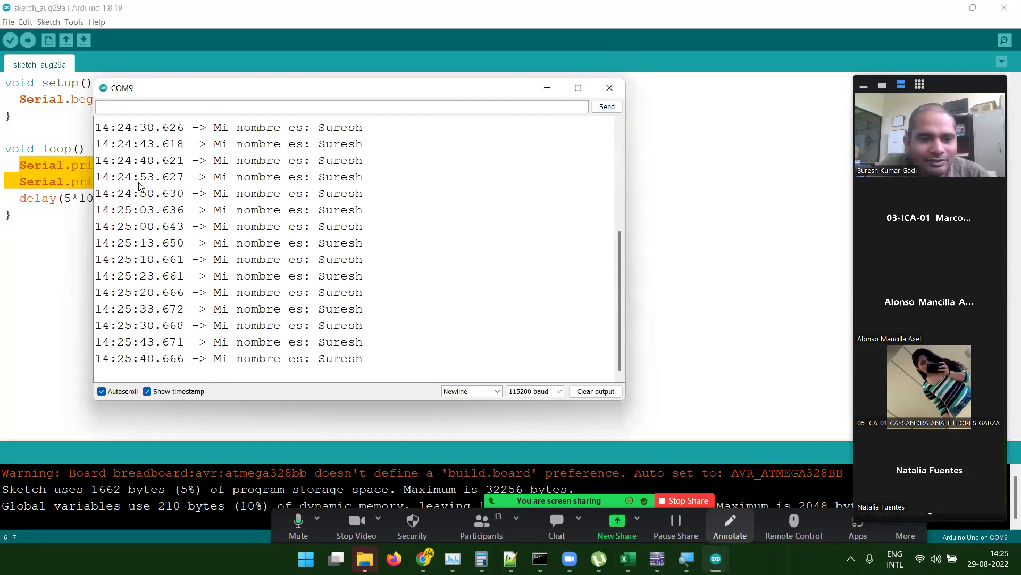